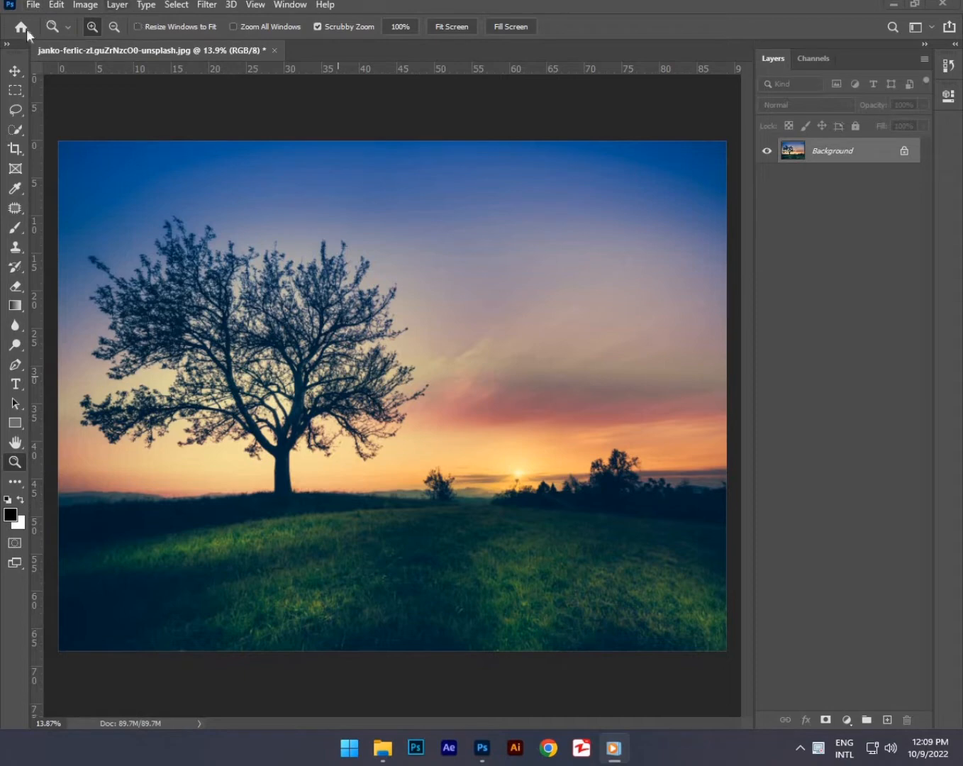
Activate the freehand Lasso tool.
click(15, 109)
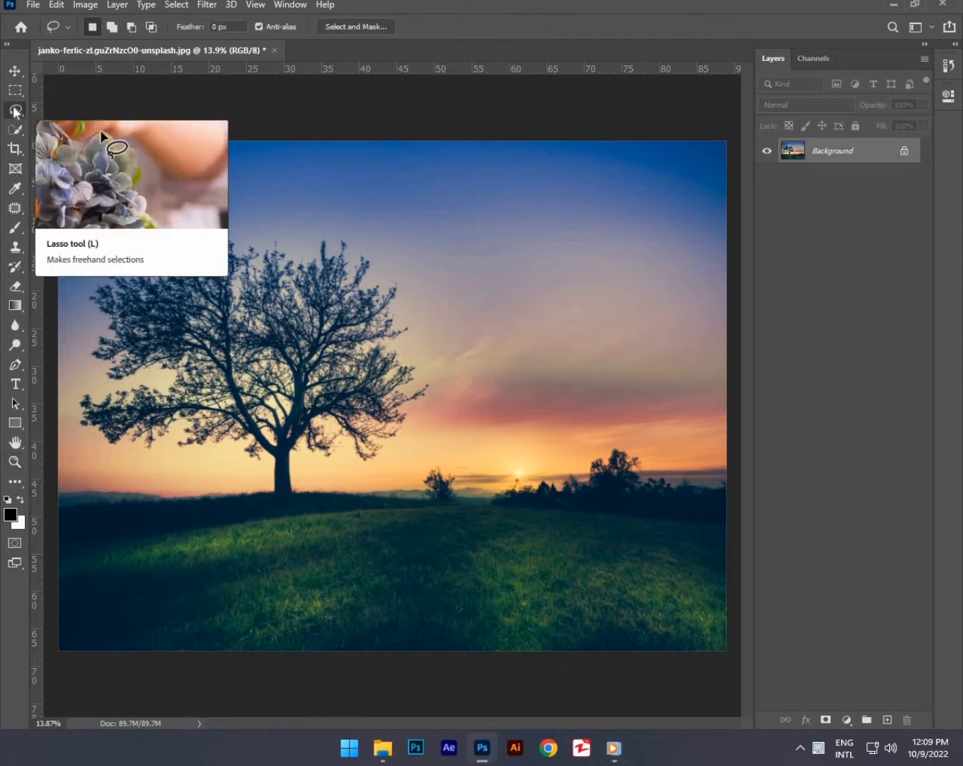
right_click(15, 111)
click(60, 112)
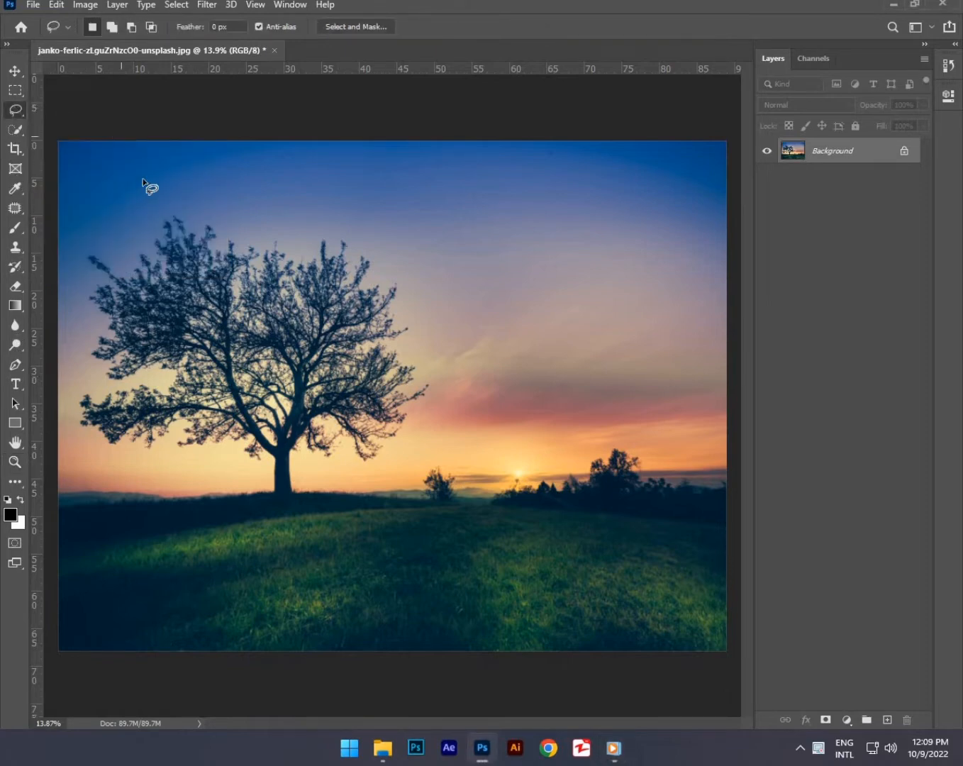
mouse_move(181, 203)
mouse_down()
mouse_move(148, 221)
mouse_move(125, 256)
mouse_move(83, 245)
mouse_move(76, 258)
mouse_move(89, 340)
mouse_up()
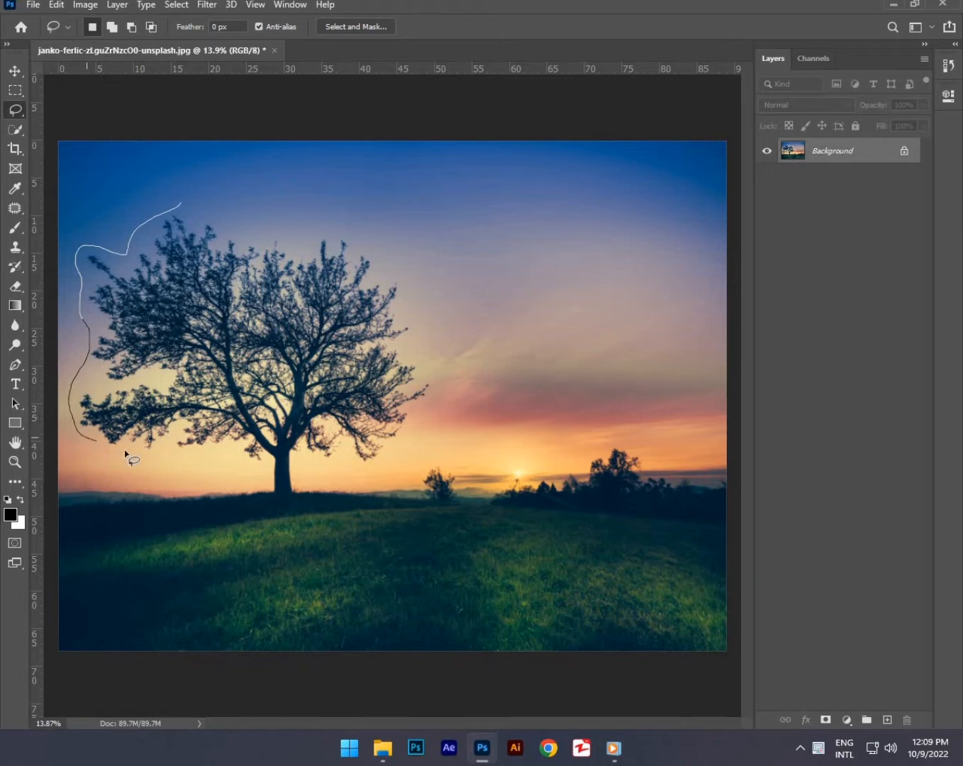
drag(124, 450, 251, 467)
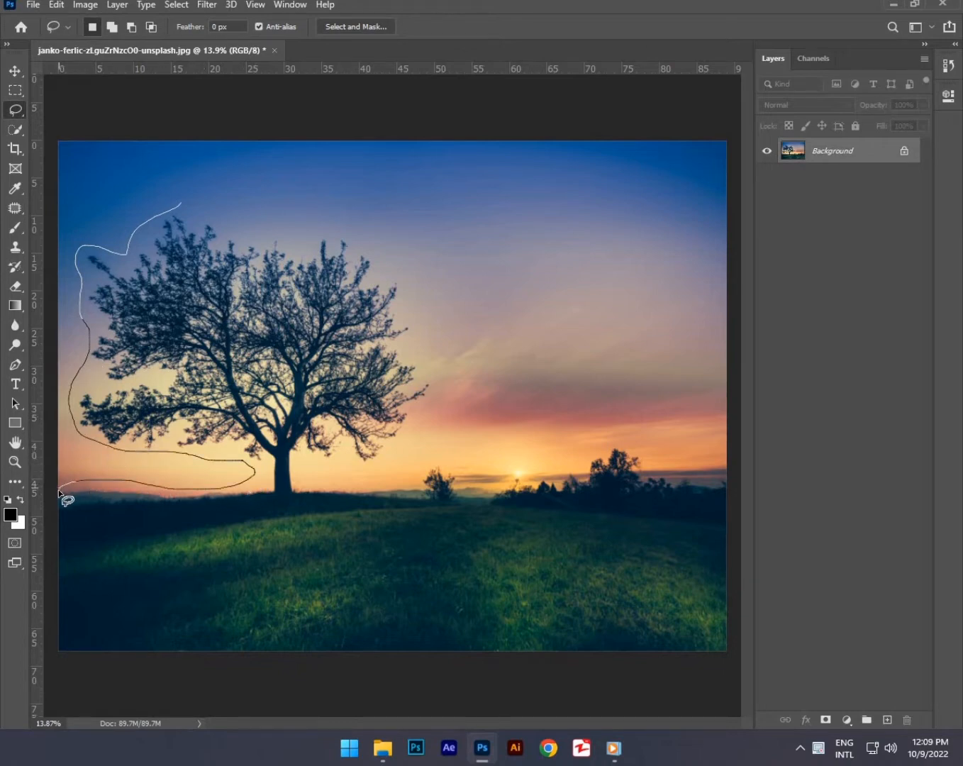
mouse_move(59, 491)
mouse_down()
mouse_move(61, 647)
mouse_move(52, 654)
mouse_move(57, 580)
mouse_move(67, 649)
mouse_up()
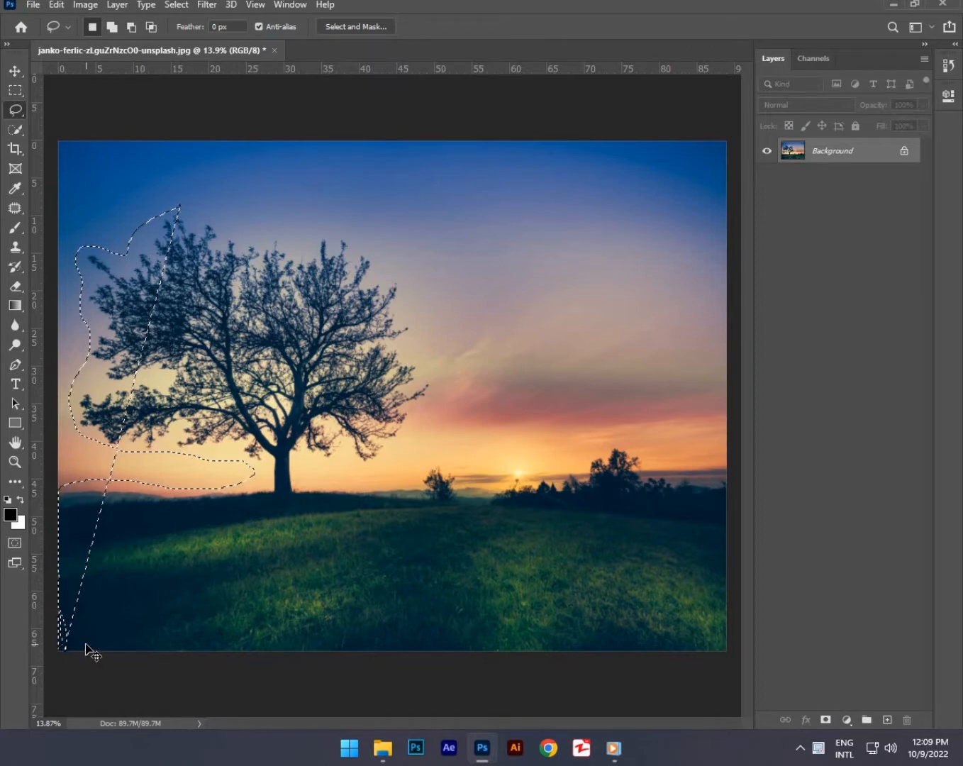
key(super)
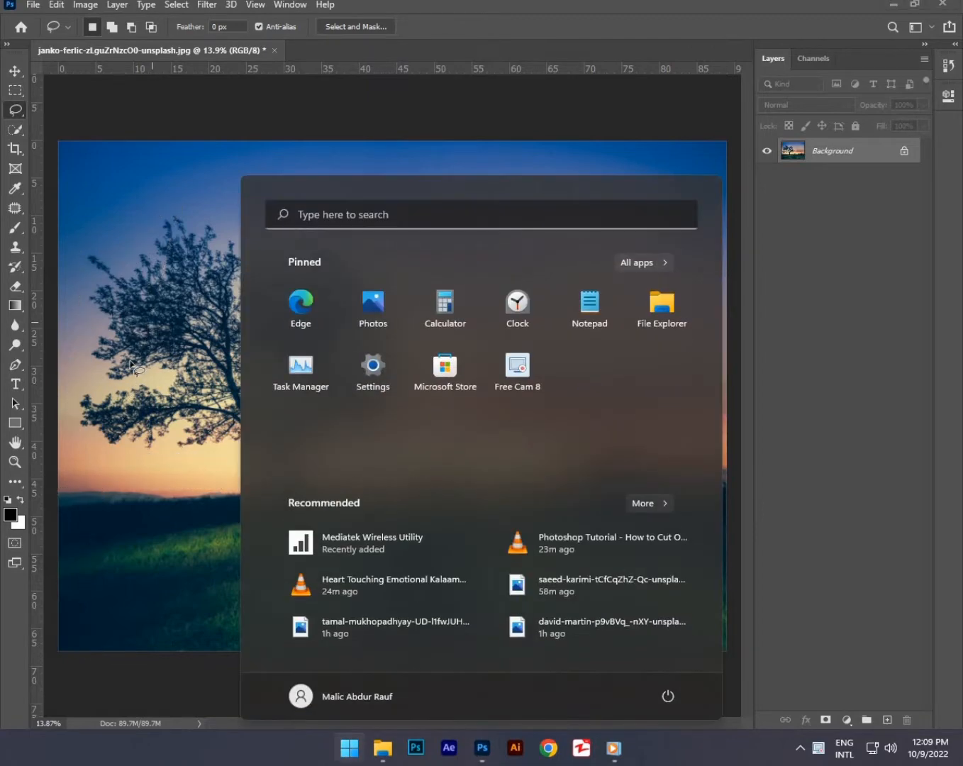
key(super)
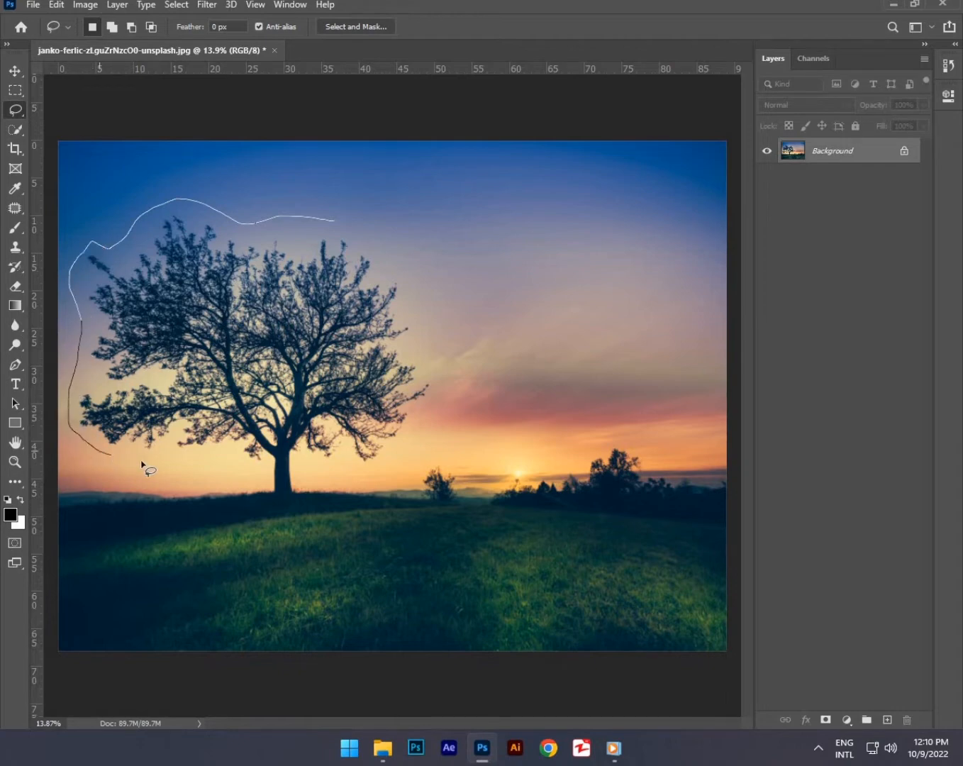
Draw a loose Lasso selection around the large tree, the whole ground and the bushes along the horizon.
mouse_move(222, 465)
mouse_down()
mouse_move(266, 473)
mouse_move(248, 485)
mouse_move(193, 489)
mouse_up()
mouse_move(65, 486)
mouse_down()
mouse_move(48, 667)
mouse_move(421, 736)
mouse_move(666, 730)
mouse_move(755, 718)
mouse_move(781, 685)
mouse_up()
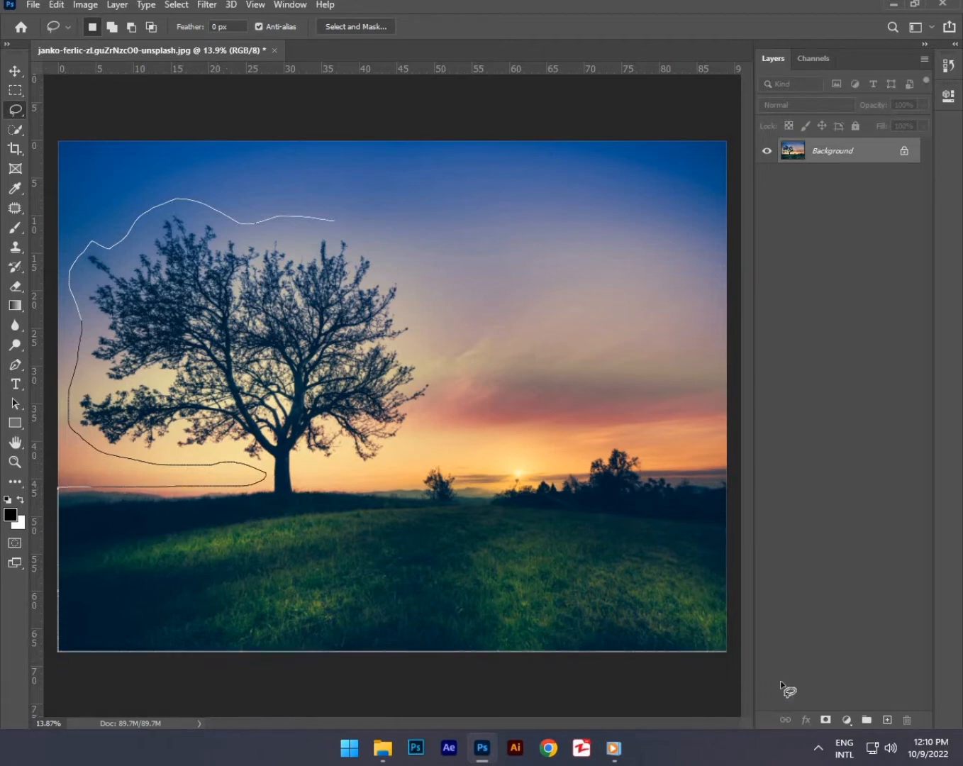
mouse_move(785, 549)
mouse_down()
mouse_move(768, 460)
mouse_move(650, 474)
mouse_move(650, 456)
mouse_up()
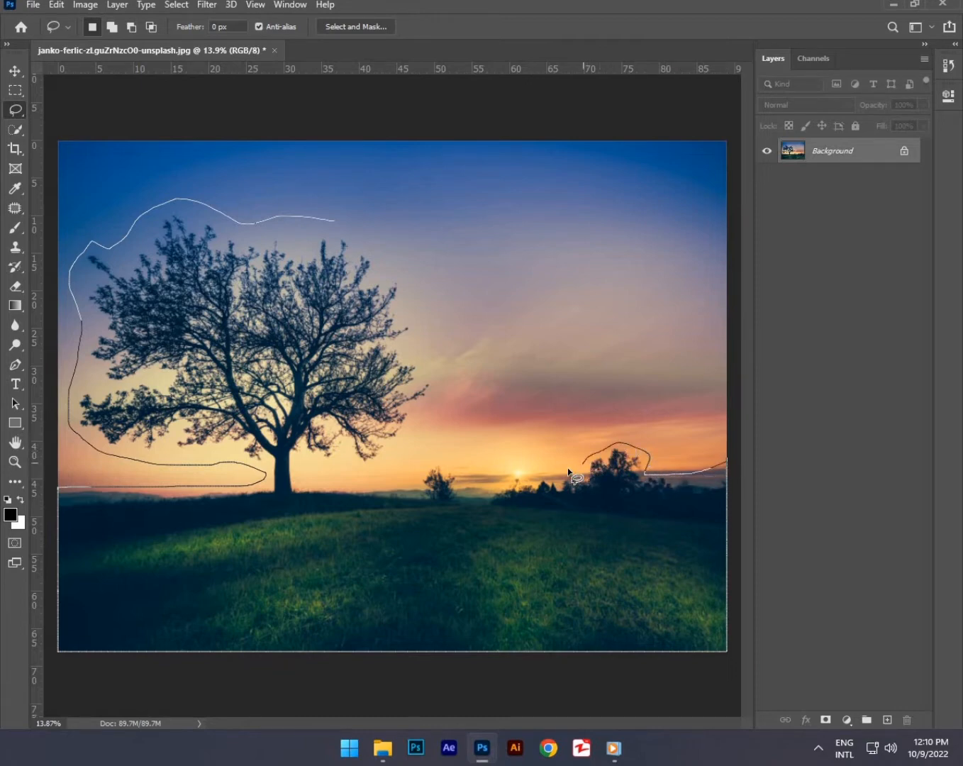
mouse_move(568, 469)
mouse_down()
mouse_move(480, 489)
mouse_move(463, 487)
mouse_move(451, 461)
mouse_move(431, 461)
mouse_move(412, 477)
mouse_move(376, 485)
mouse_up()
mouse_move(329, 458)
mouse_down()
mouse_move(373, 465)
mouse_move(421, 439)
mouse_up()
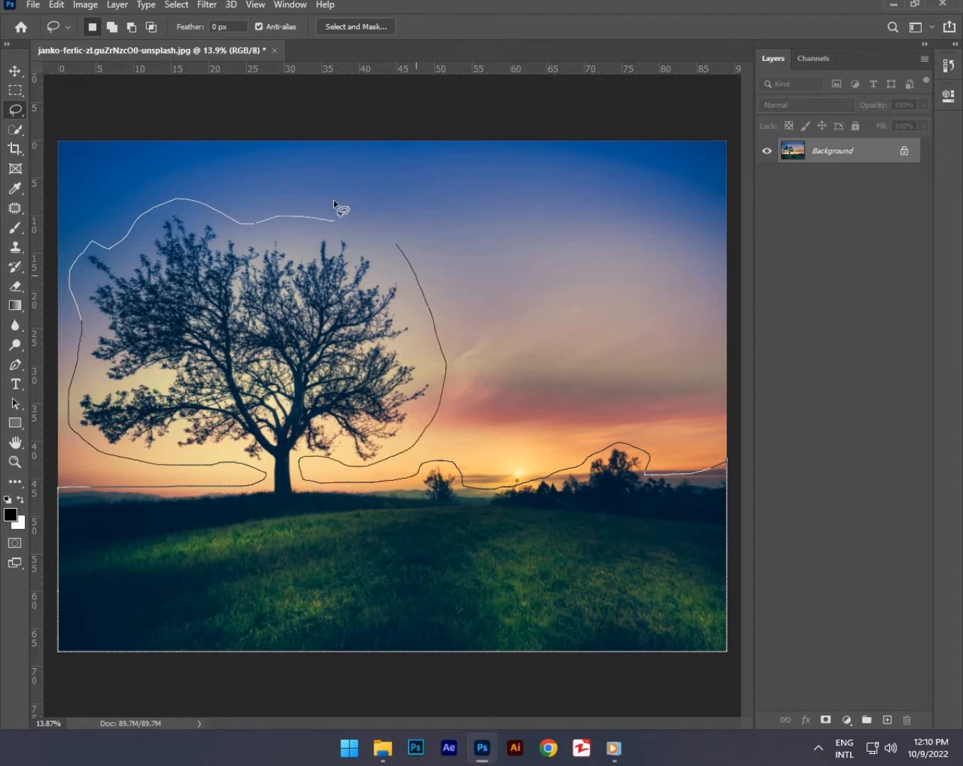
drag(333, 200, 325, 217)
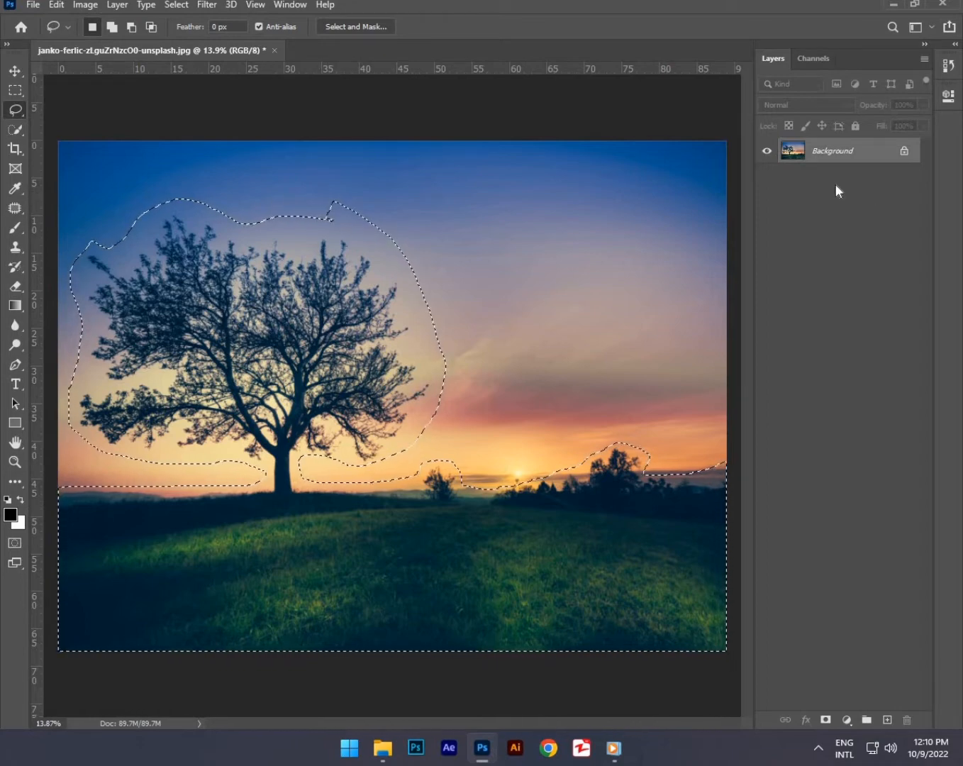
Copy the selected tree and ground to a new layer and hide the Background layer.
key(ctrl+j)
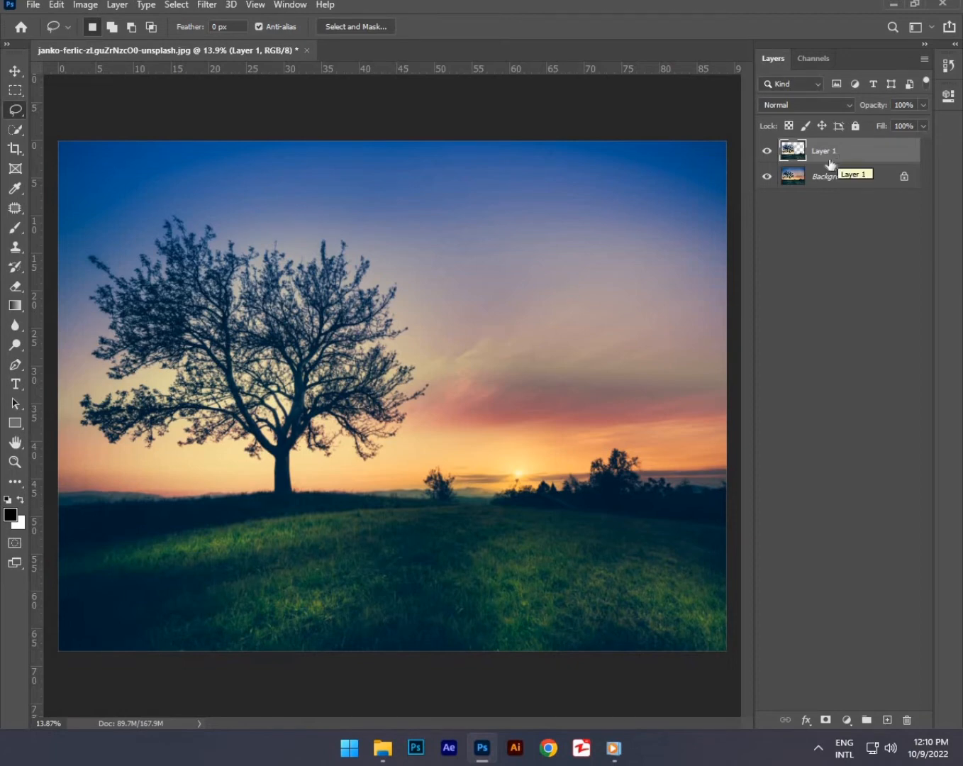
click(767, 176)
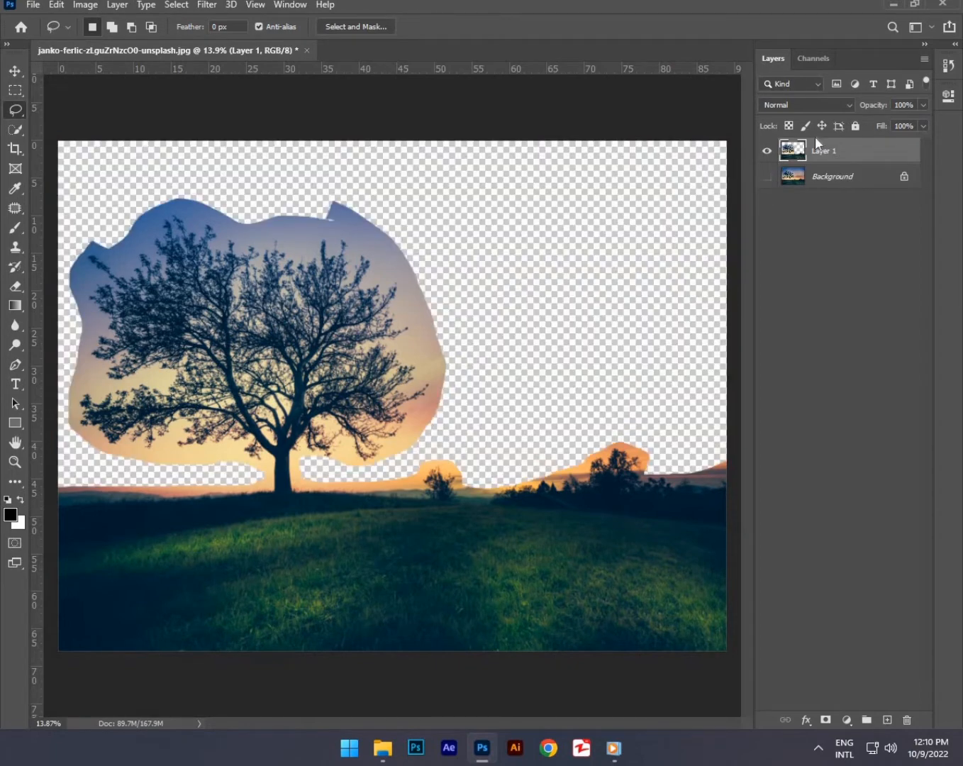
Duplicate the Blue channel.
click(814, 59)
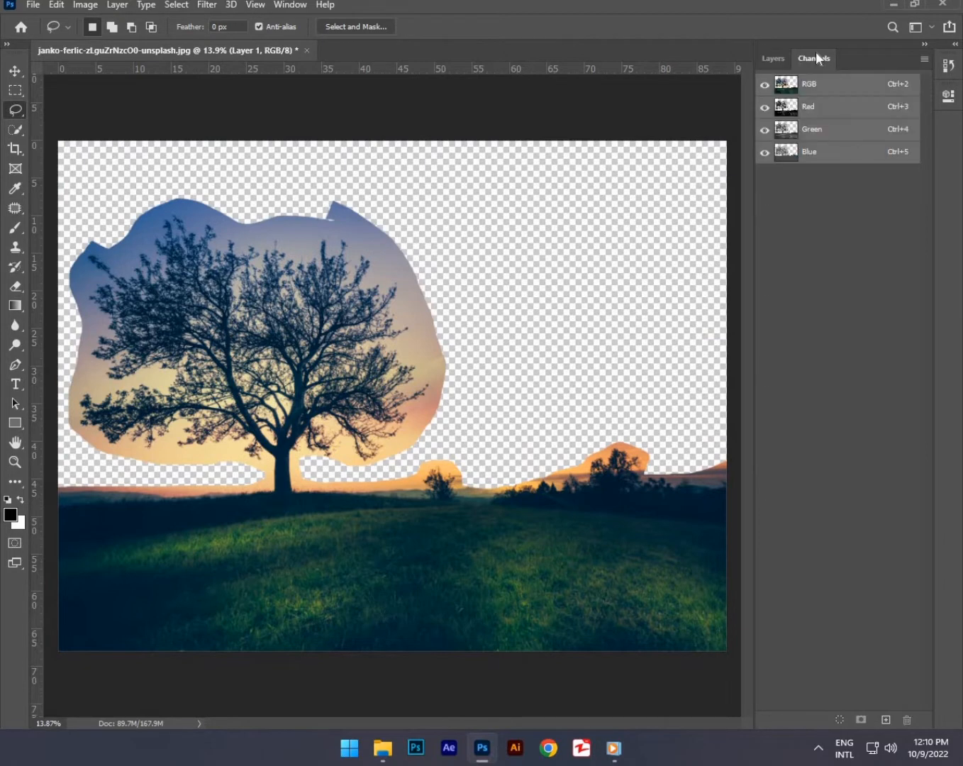
click(814, 152)
drag(862, 241, 885, 720)
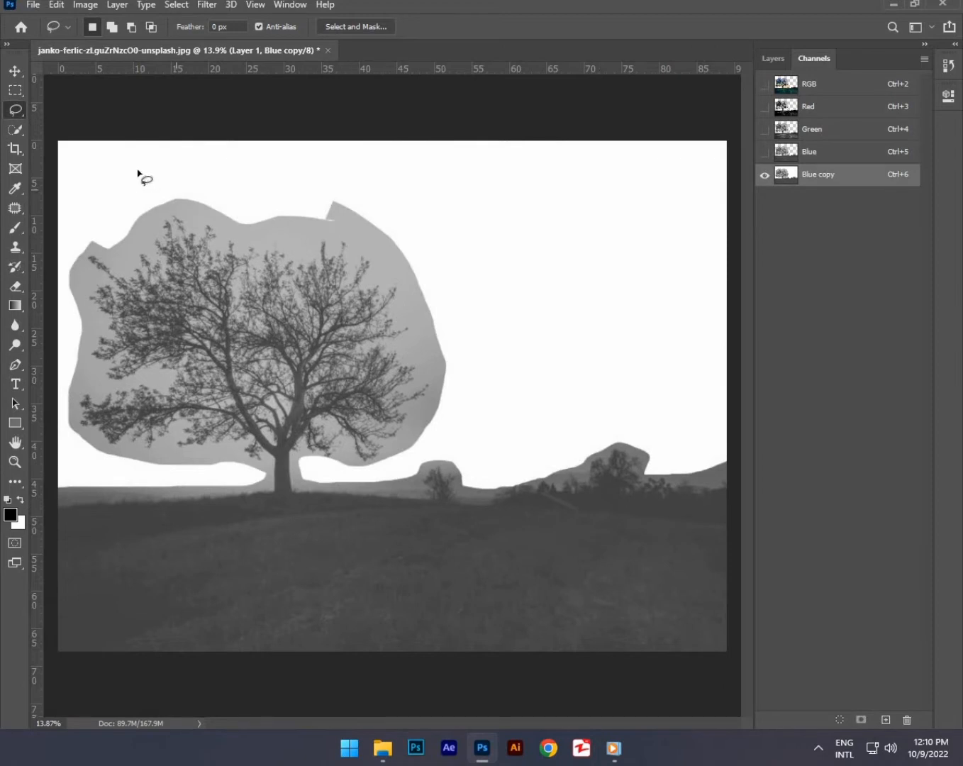
Increase the Blue copy channel's contrast with Levels, using input levels 81, 1.39 and 200.
click(84, 6)
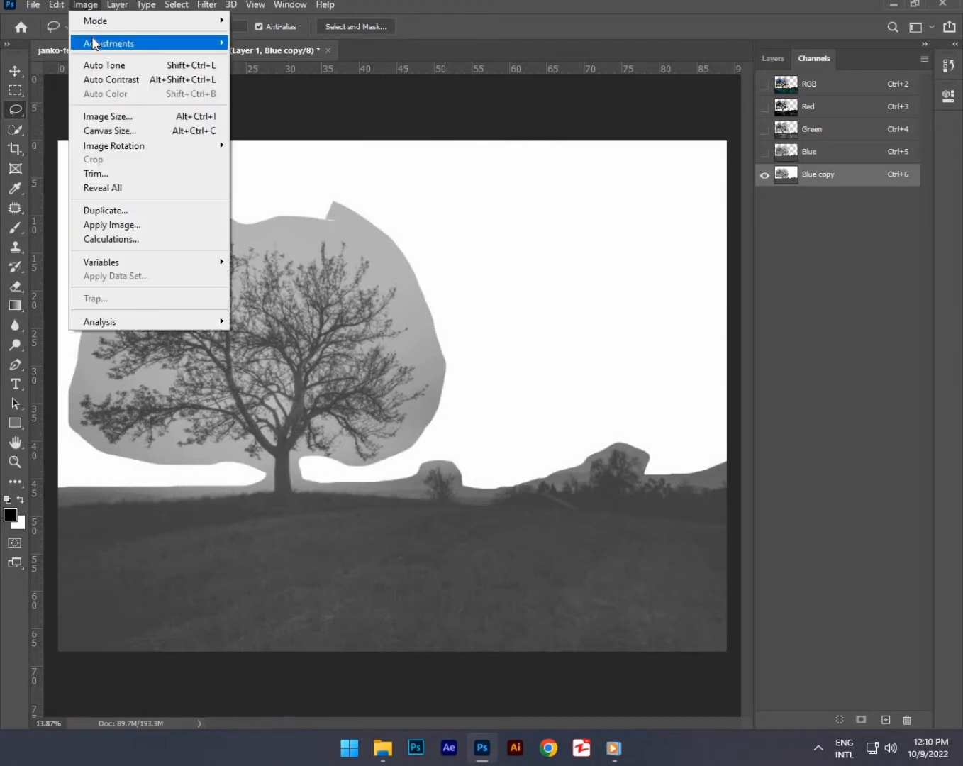
mouse_move(99, 43)
click(279, 58)
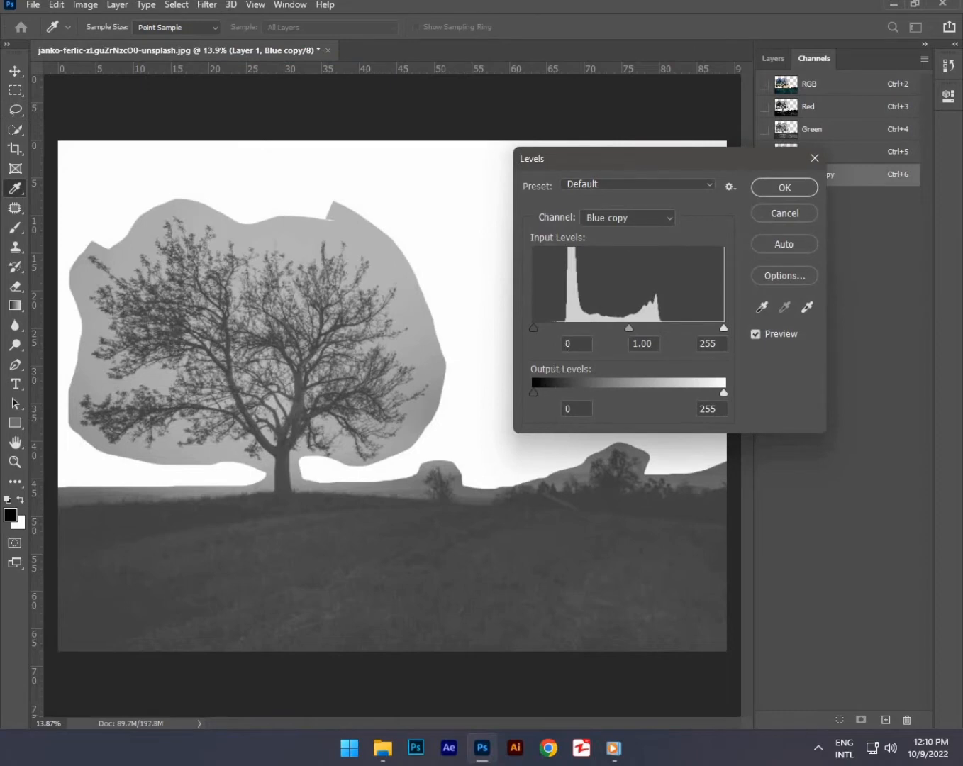
drag(534, 328, 584, 328)
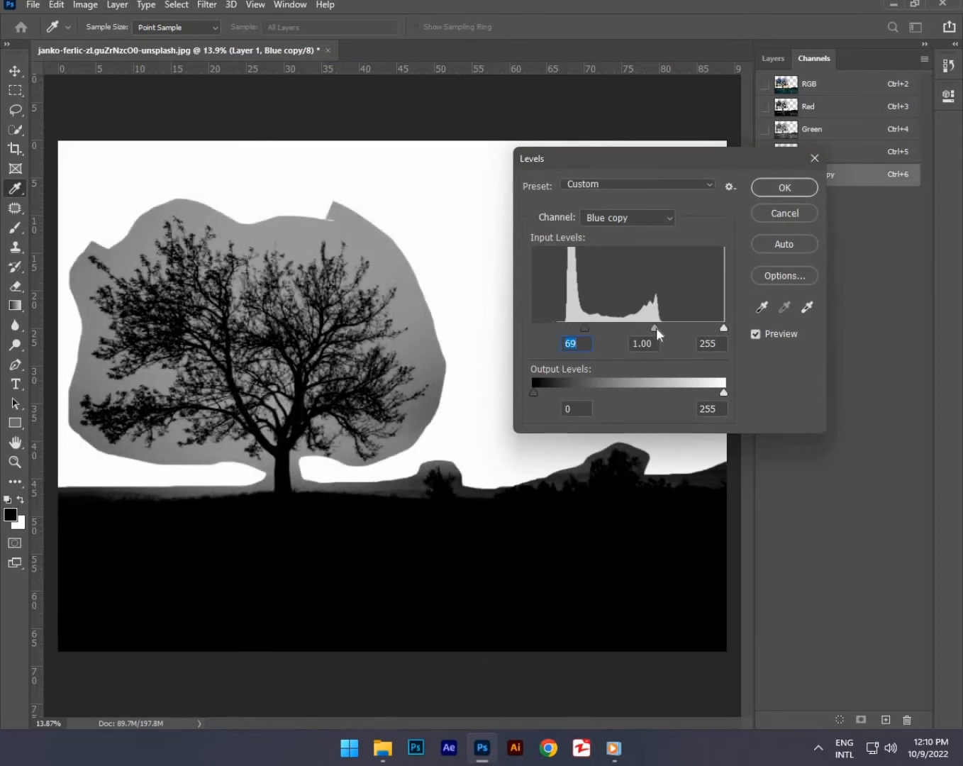
drag(647, 328, 626, 328)
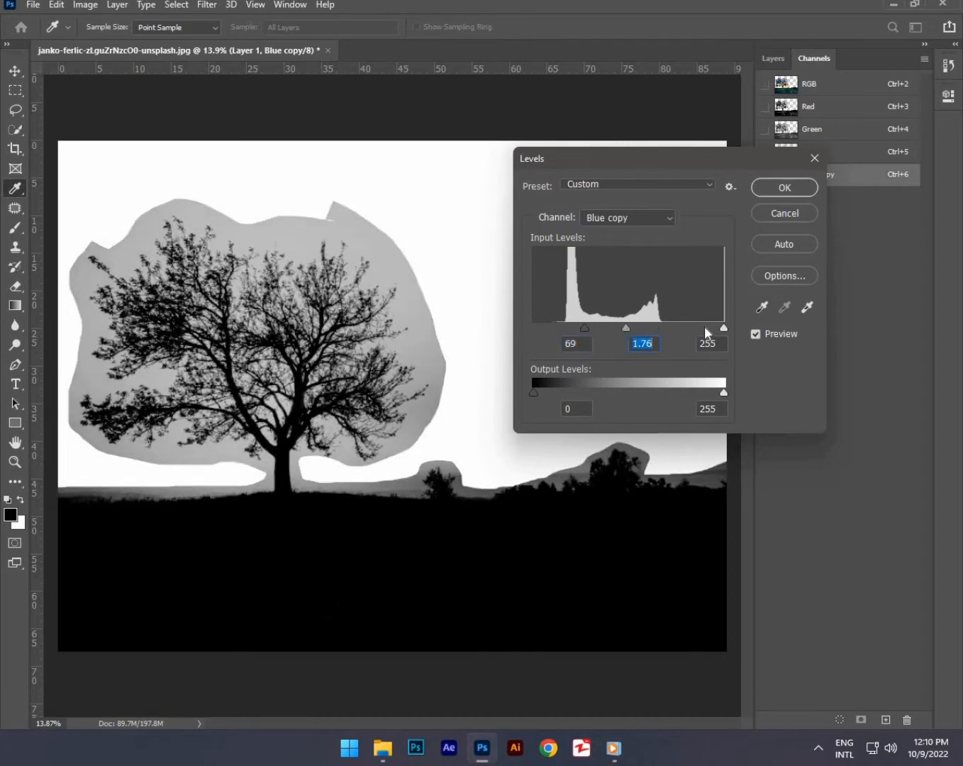
mouse_move(723, 327)
mouse_down()
mouse_move(668, 327)
mouse_move(682, 329)
mouse_up()
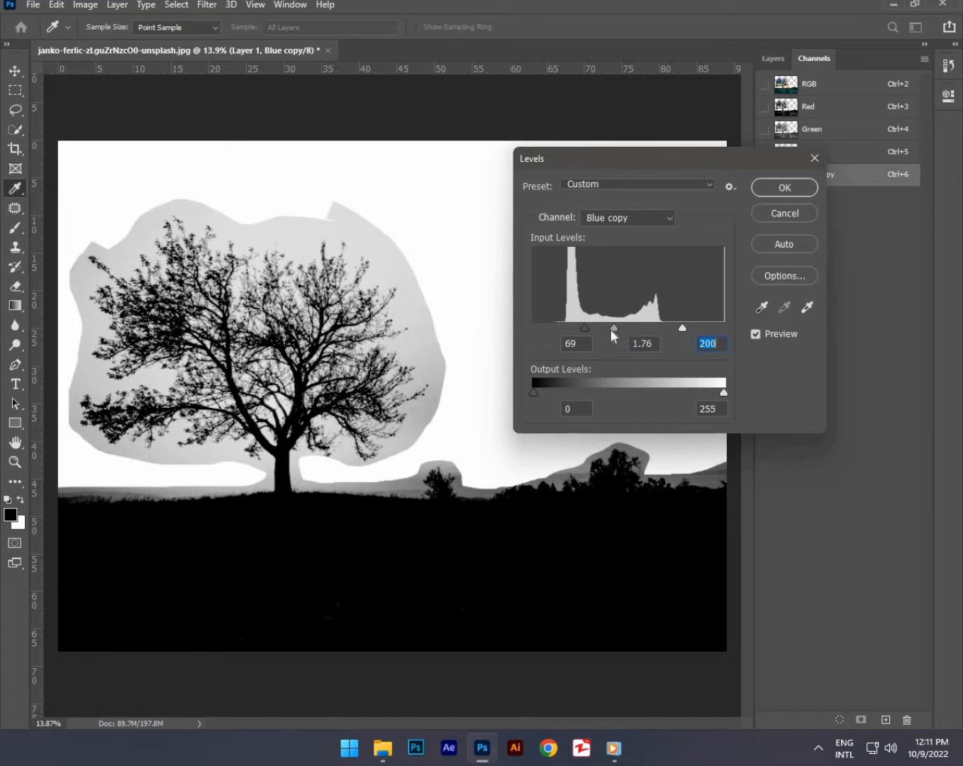
mouse_move(611, 329)
mouse_down()
mouse_move(627, 329)
mouse_move(594, 326)
mouse_up()
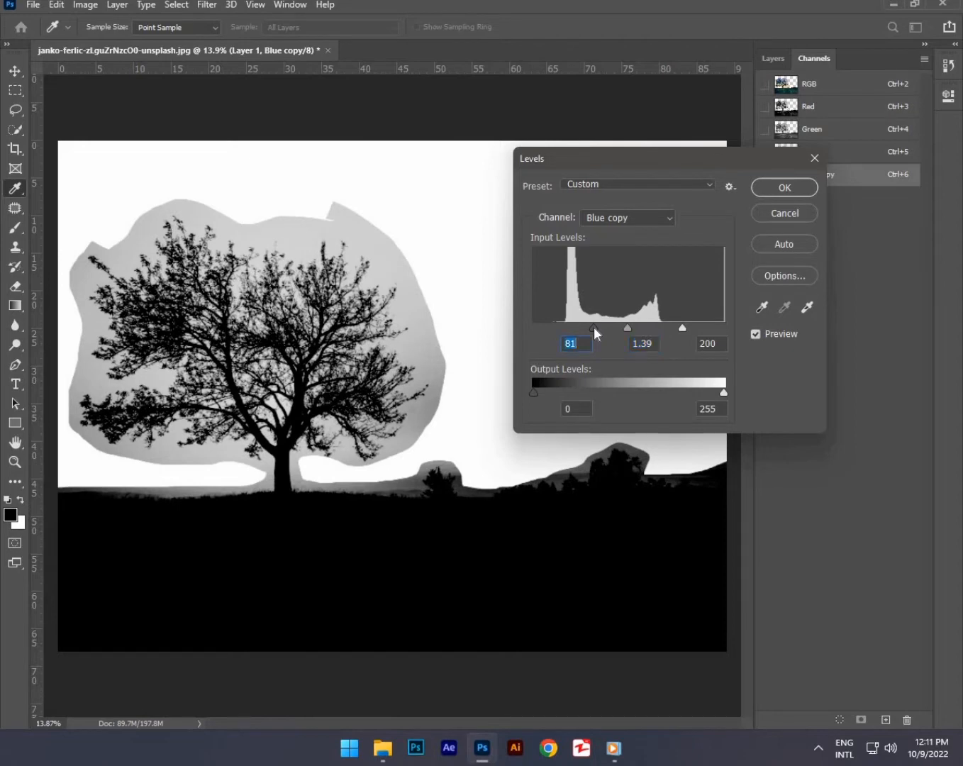
click(779, 189)
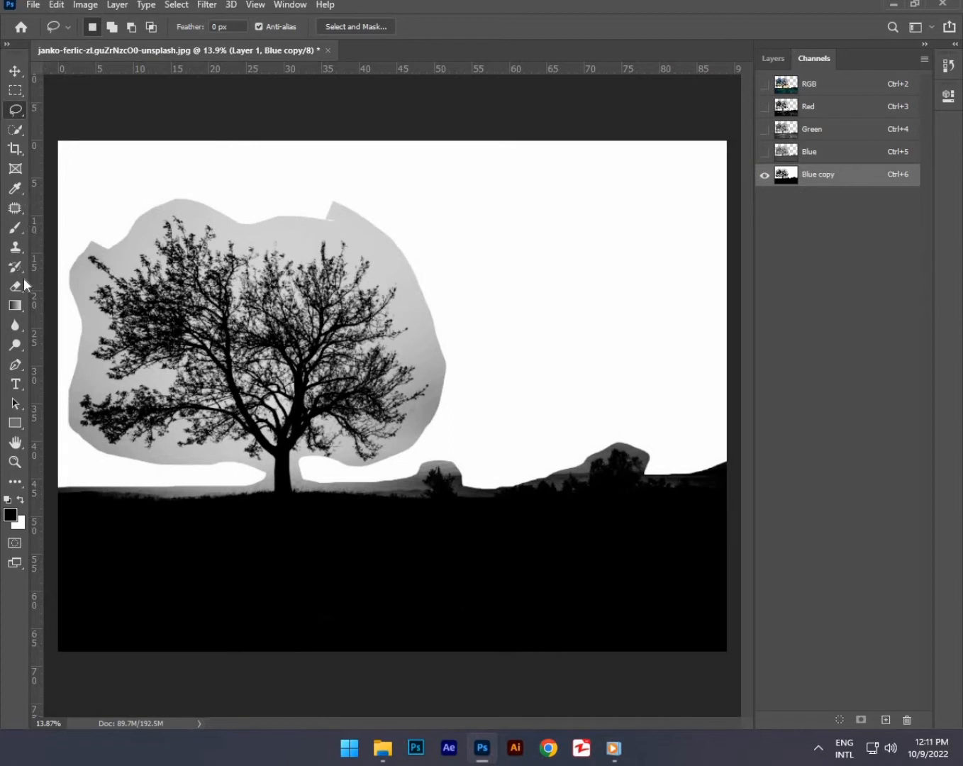
click(16, 227)
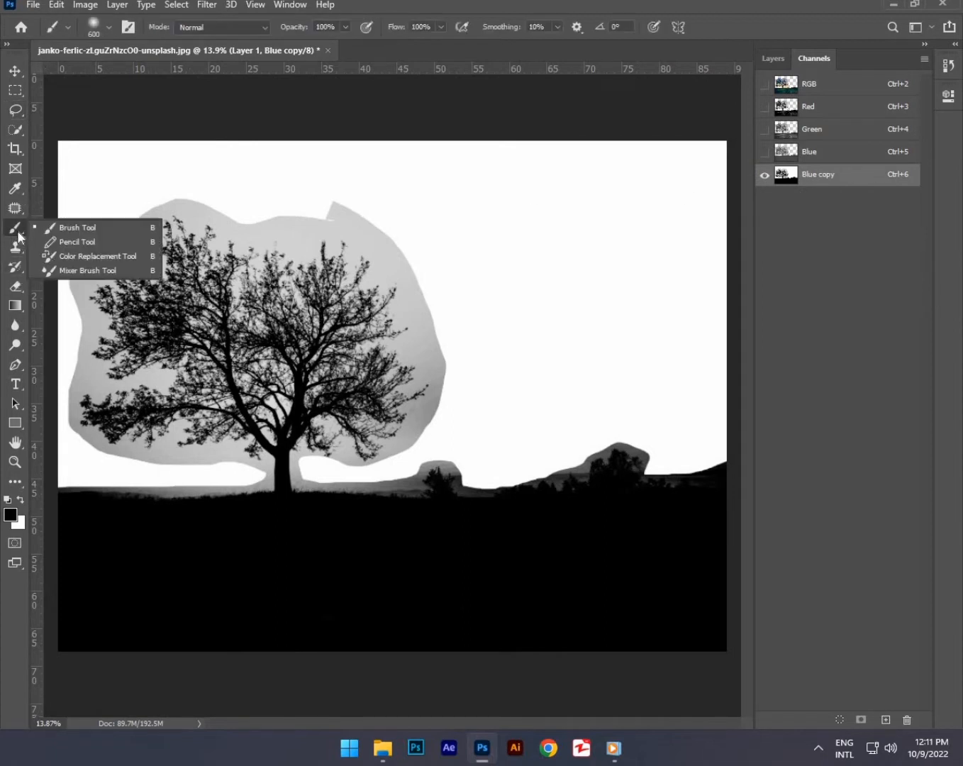
click(94, 228)
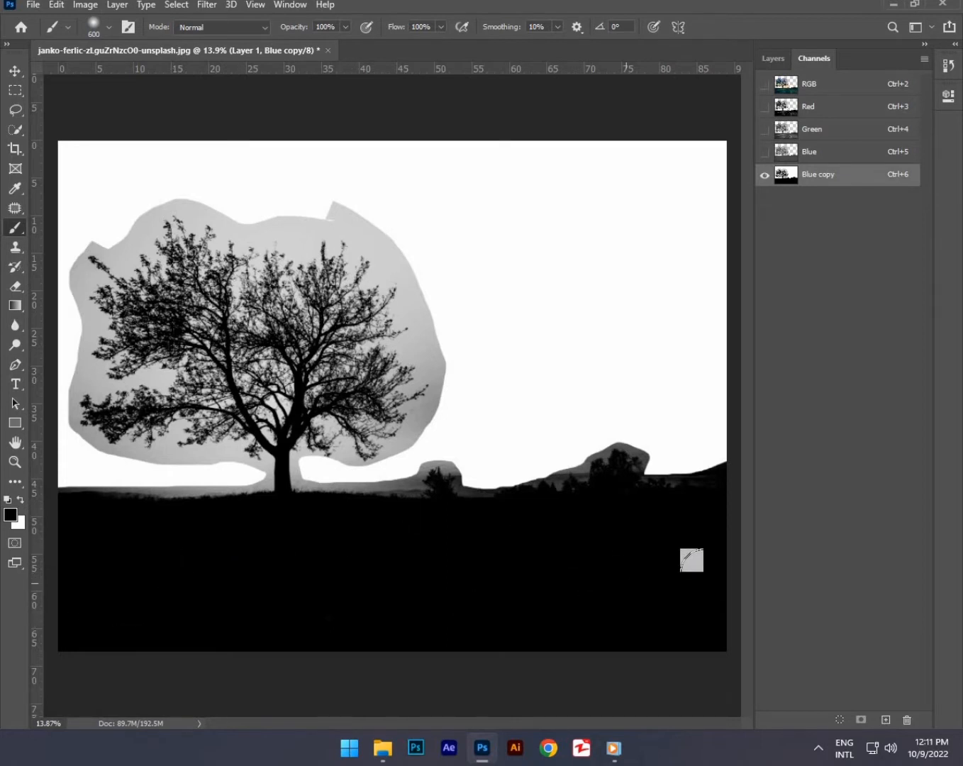
click(9, 230)
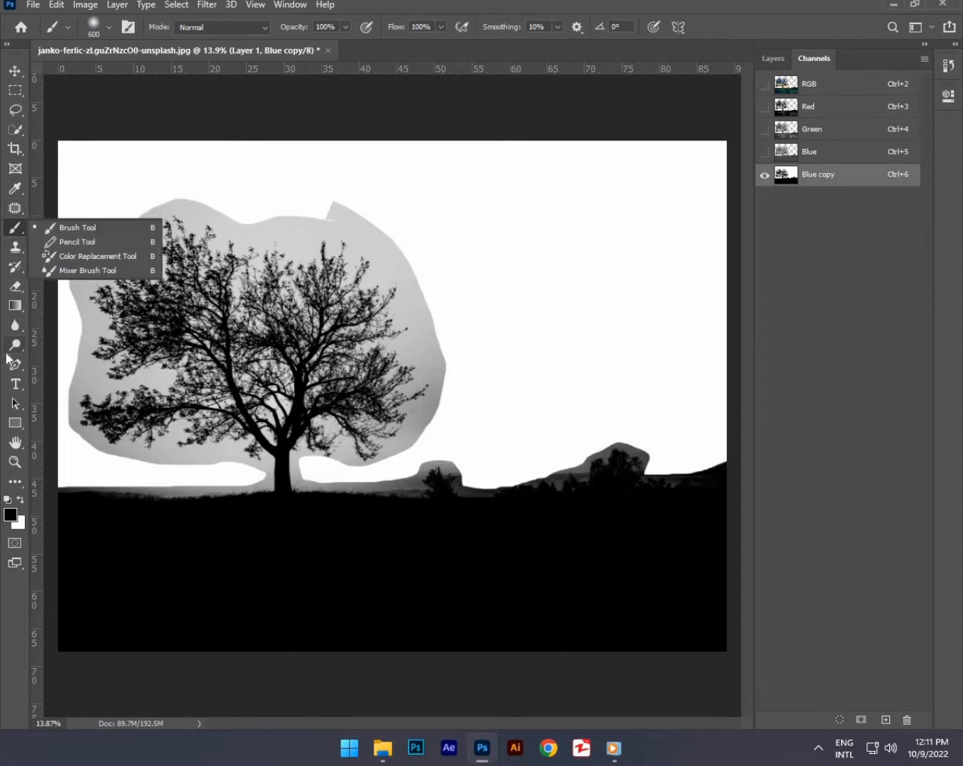
click(15, 325)
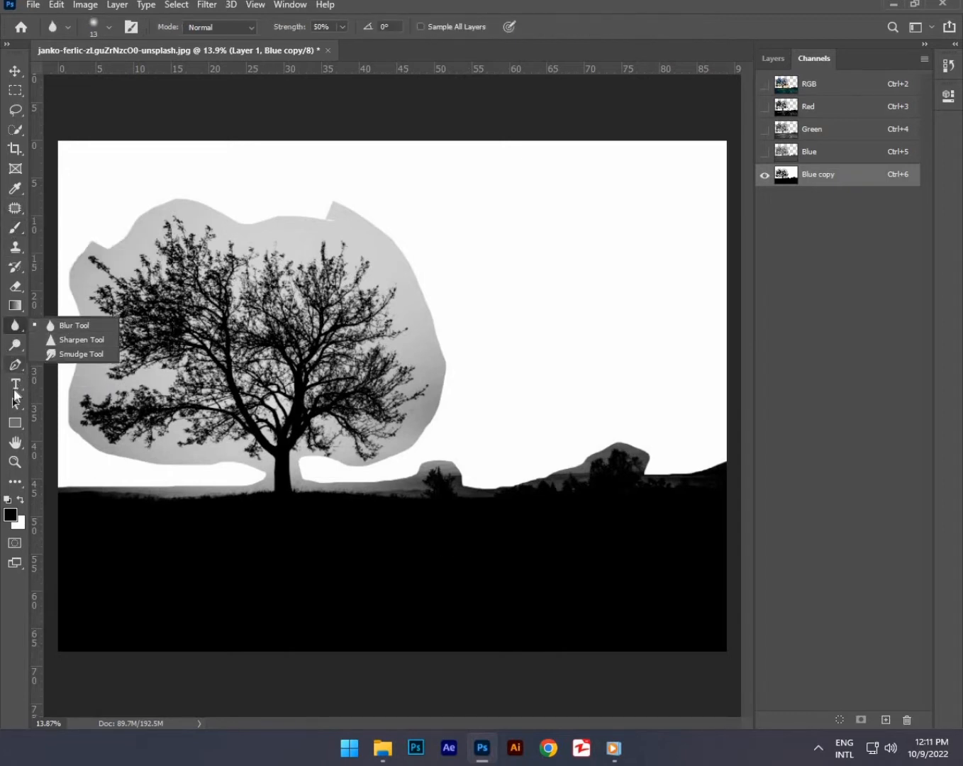
Lighten the grey sky between the tree's lower branches with the Dodge tool, using the Highlights range at 100% exposure.
click(13, 351)
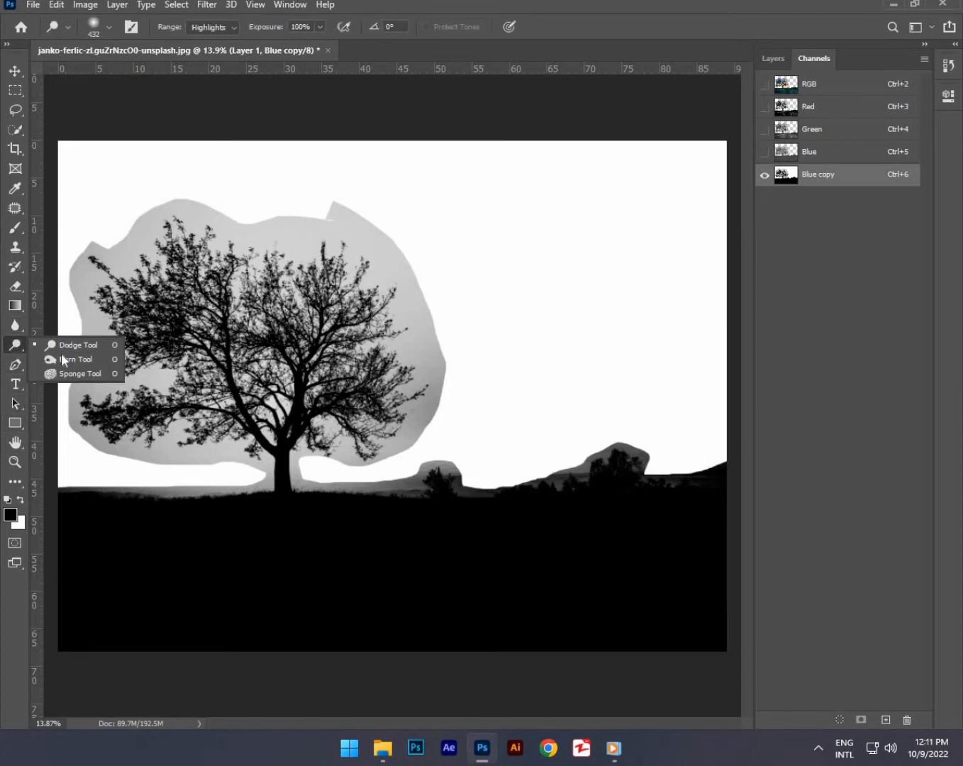
click(73, 345)
mouse_move(241, 377)
mouse_down()
mouse_move(346, 389)
mouse_move(409, 416)
mouse_move(314, 435)
mouse_move(314, 414)
mouse_move(259, 439)
mouse_up()
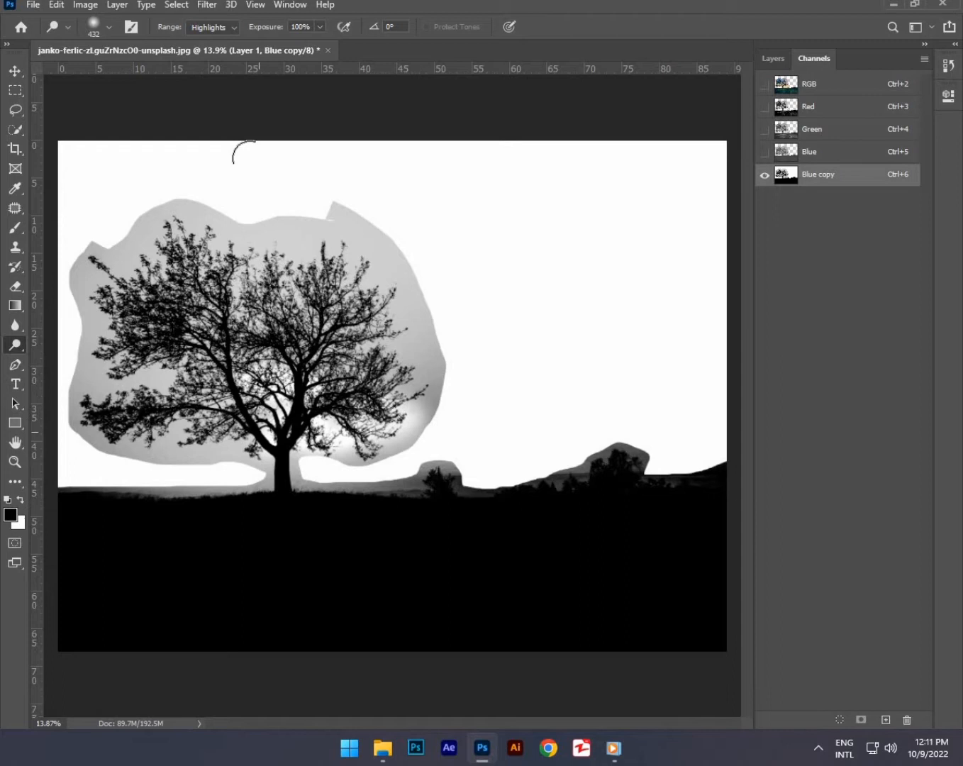
Try dodging the tree's crown and the grey sky beside it with the Midtones range.
click(233, 27)
click(221, 44)
mouse_move(319, 359)
mouse_down()
mouse_move(316, 397)
mouse_move(321, 379)
mouse_up()
mouse_move(365, 351)
mouse_down()
mouse_move(354, 367)
mouse_move(331, 287)
mouse_move(358, 298)
mouse_up()
mouse_move(332, 306)
mouse_down()
mouse_move(334, 259)
mouse_move(240, 338)
mouse_move(141, 269)
mouse_move(153, 233)
mouse_move(207, 307)
mouse_move(190, 340)
mouse_move(138, 369)
mouse_move(185, 397)
mouse_move(143, 417)
mouse_move(117, 414)
mouse_move(291, 449)
mouse_move(285, 492)
mouse_move(46, 500)
mouse_move(609, 487)
mouse_move(735, 454)
mouse_move(641, 463)
mouse_move(470, 438)
mouse_up()
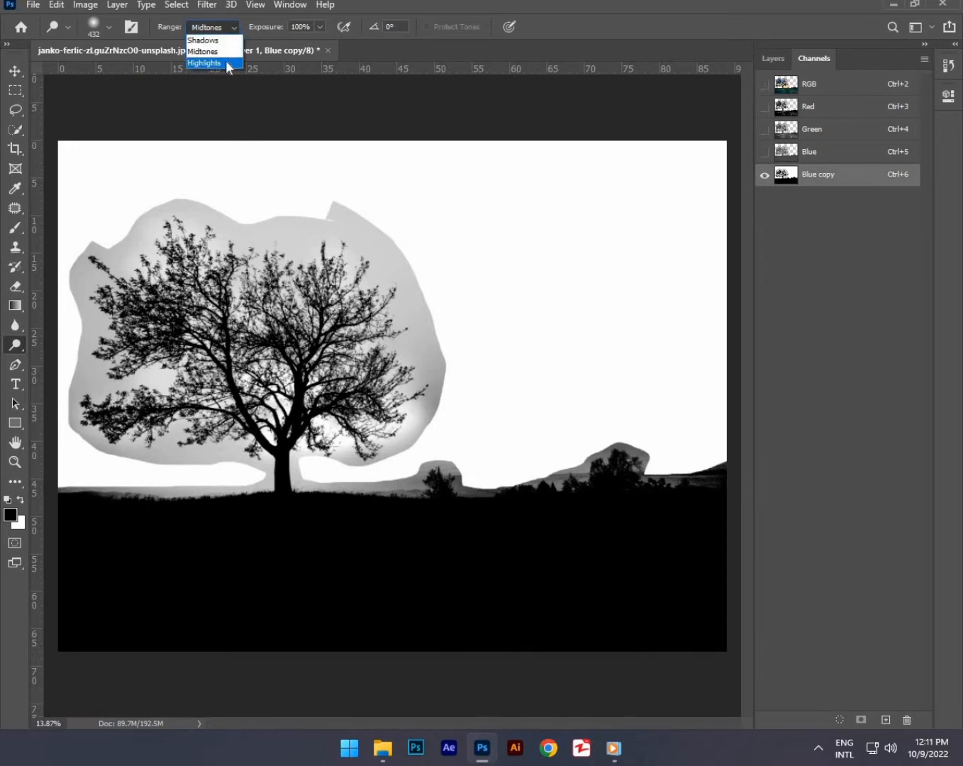
Set the Dodge range to Highlights and whiten the grey sky patch around and between the large tree's branches.
click(225, 61)
mouse_move(359, 215)
mouse_down()
mouse_move(410, 268)
mouse_move(438, 350)
mouse_move(441, 403)
mouse_move(427, 437)
mouse_move(385, 458)
mouse_move(437, 432)
mouse_move(442, 345)
mouse_move(447, 419)
mouse_move(455, 375)
mouse_move(454, 403)
mouse_move(441, 319)
mouse_move(419, 298)
mouse_move(443, 326)
mouse_move(382, 260)
mouse_move(286, 234)
mouse_move(353, 256)
mouse_move(420, 385)
mouse_move(310, 253)
mouse_move(400, 316)
mouse_move(410, 360)
mouse_up()
mouse_move(356, 445)
mouse_down()
mouse_move(315, 463)
mouse_move(276, 472)
mouse_move(334, 473)
mouse_move(251, 463)
mouse_move(248, 451)
mouse_move(230, 448)
mouse_move(133, 455)
mouse_move(133, 447)
mouse_move(188, 469)
mouse_move(180, 456)
mouse_move(145, 450)
mouse_move(259, 456)
mouse_move(69, 401)
mouse_move(153, 423)
mouse_move(126, 419)
mouse_move(102, 434)
mouse_move(149, 427)
mouse_move(51, 380)
mouse_move(199, 413)
mouse_move(211, 386)
mouse_move(332, 406)
mouse_move(296, 403)
mouse_move(290, 456)
mouse_move(160, 409)
mouse_move(121, 382)
mouse_move(76, 378)
mouse_move(111, 382)
mouse_move(119, 368)
mouse_move(214, 352)
mouse_move(208, 357)
mouse_move(197, 356)
mouse_move(227, 343)
mouse_move(92, 312)
mouse_move(140, 322)
mouse_move(51, 274)
mouse_move(244, 322)
mouse_move(287, 326)
mouse_move(234, 301)
mouse_move(376, 329)
mouse_move(63, 268)
mouse_move(130, 276)
mouse_move(83, 247)
mouse_move(236, 252)
mouse_move(251, 231)
mouse_move(293, 218)
mouse_up()
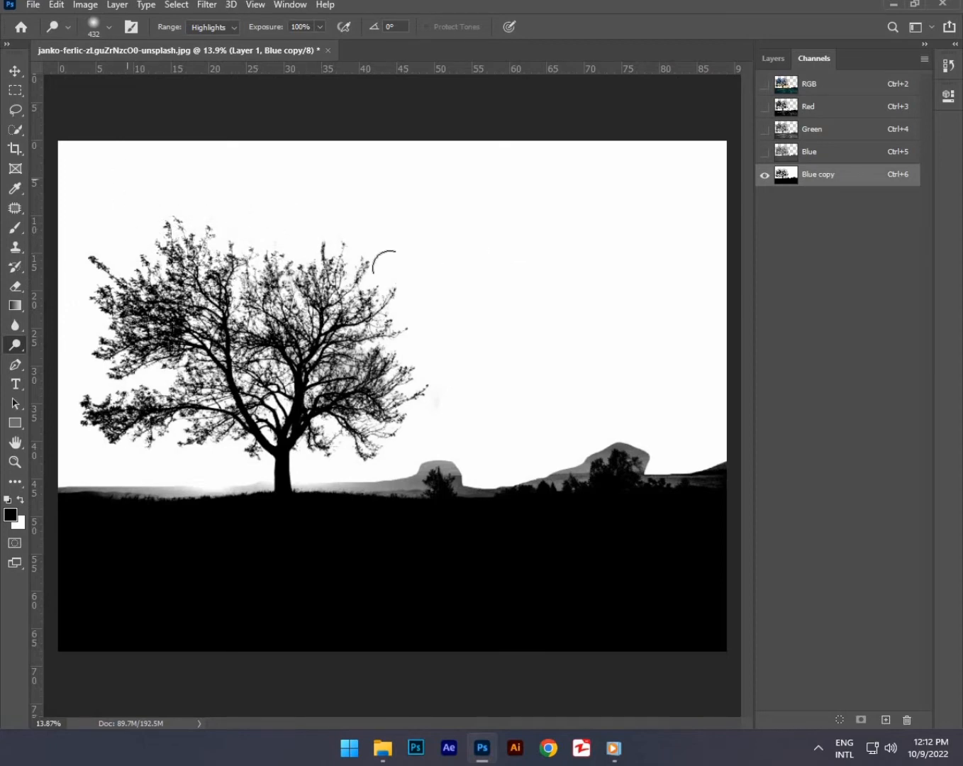
drag(385, 266, 347, 397)
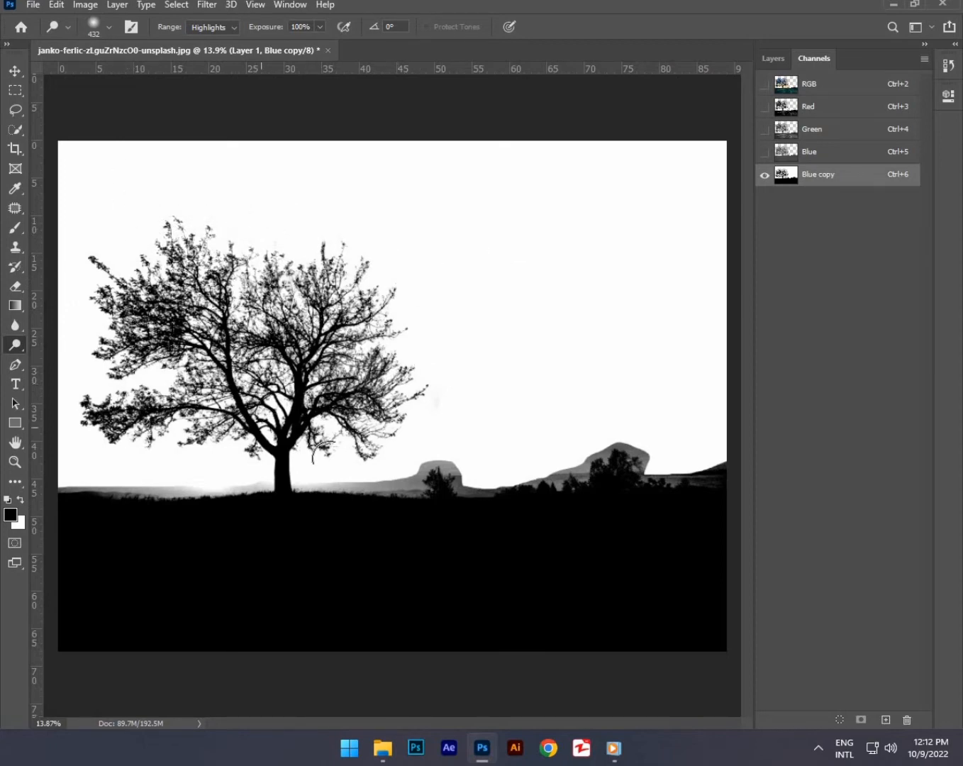
Dodge the remaining grey sky along the horizon and around the small bushes to white.
mouse_move(413, 462)
mouse_down()
mouse_move(301, 497)
mouse_move(49, 504)
mouse_move(130, 481)
mouse_move(66, 479)
mouse_up()
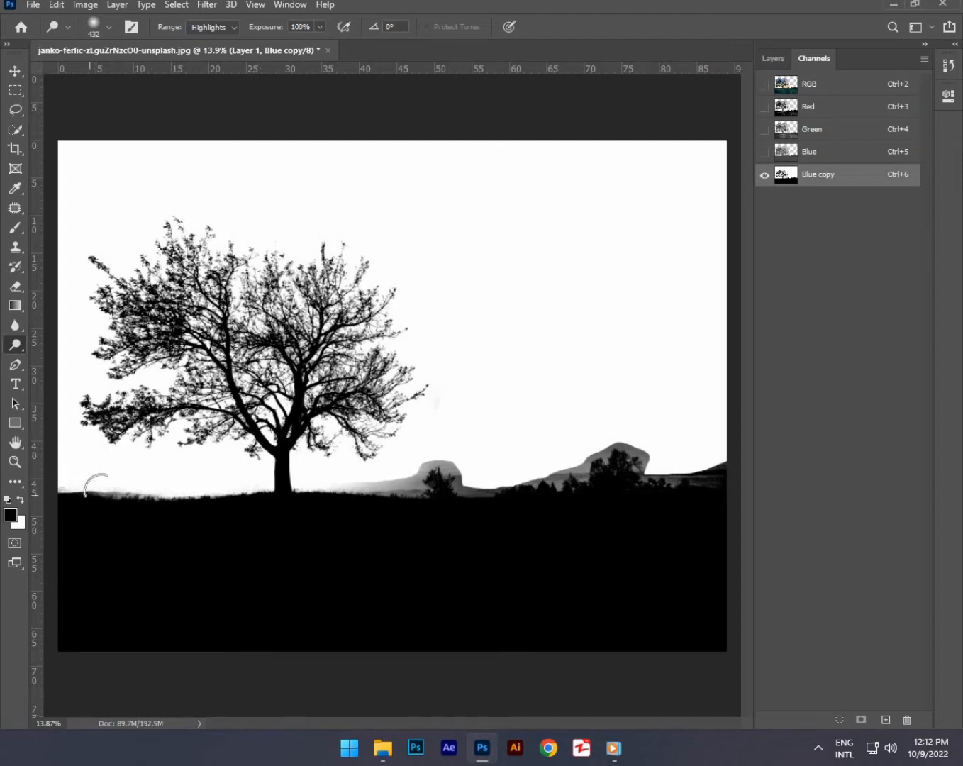
mouse_move(301, 474)
mouse_down()
mouse_move(397, 467)
mouse_move(414, 489)
mouse_move(427, 490)
mouse_move(422, 478)
mouse_move(443, 463)
mouse_move(488, 491)
mouse_move(392, 495)
mouse_move(425, 473)
mouse_move(449, 472)
mouse_move(380, 469)
mouse_move(460, 497)
mouse_move(601, 442)
mouse_move(610, 447)
mouse_move(553, 465)
mouse_move(567, 469)
mouse_move(542, 488)
mouse_move(490, 476)
mouse_move(546, 475)
mouse_move(601, 462)
mouse_move(597, 449)
mouse_move(624, 451)
mouse_move(602, 453)
mouse_up()
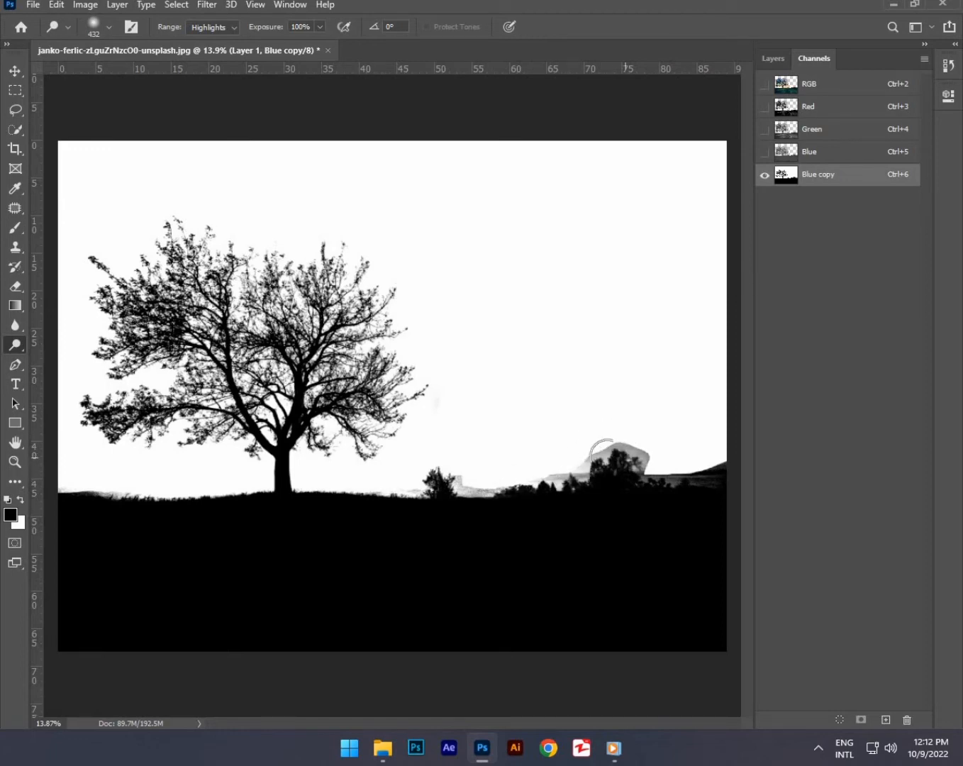
mouse_move(668, 467)
mouse_down()
mouse_move(629, 446)
mouse_move(584, 447)
mouse_move(691, 468)
mouse_move(614, 463)
mouse_move(548, 487)
mouse_move(569, 488)
mouse_move(516, 480)
mouse_move(480, 499)
mouse_move(453, 480)
mouse_move(518, 500)
mouse_move(476, 493)
mouse_up()
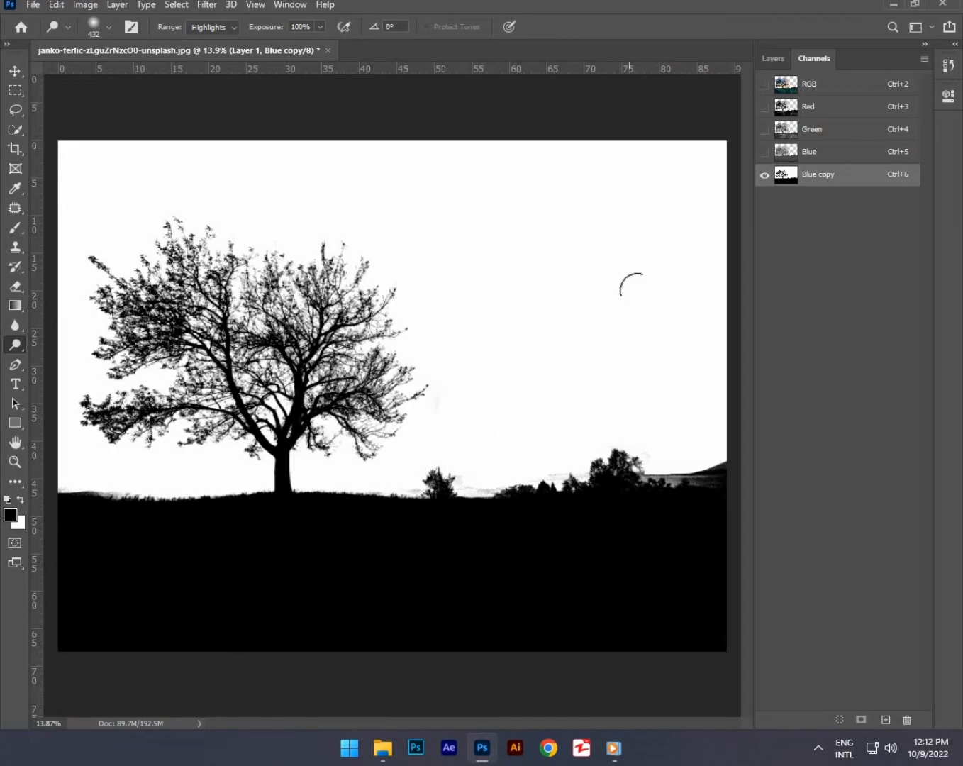
Load the Blue copy channel as a selection.
click(838, 720)
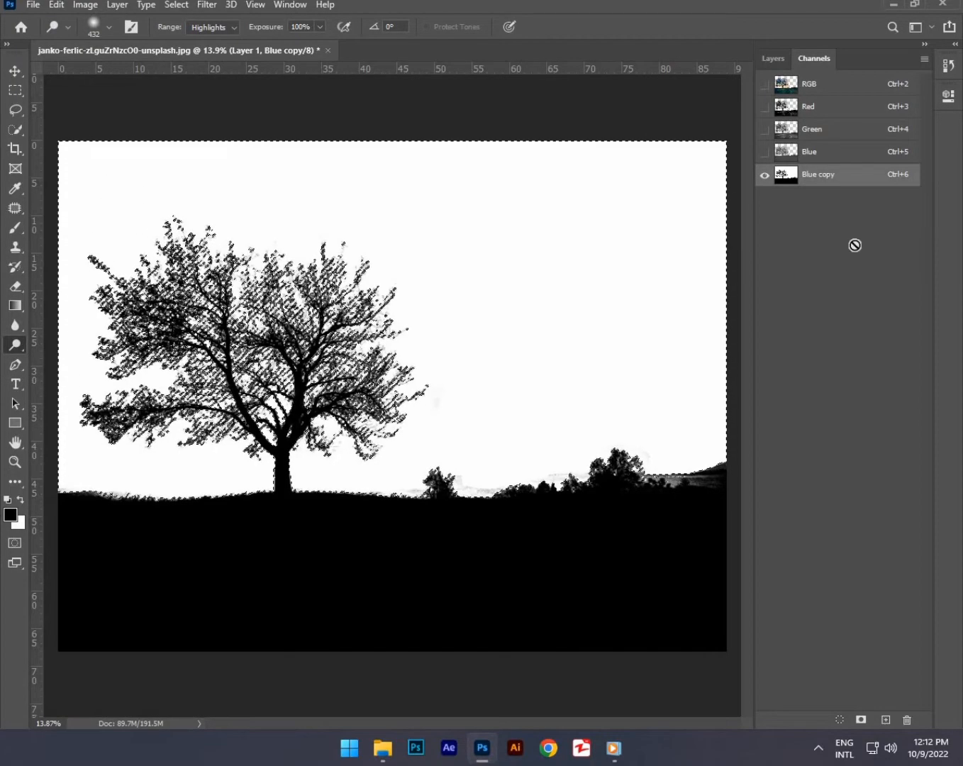
Delete the Blue copy channel and switch to the Quick Selection tool, keeping the loaded selection.
click(906, 719)
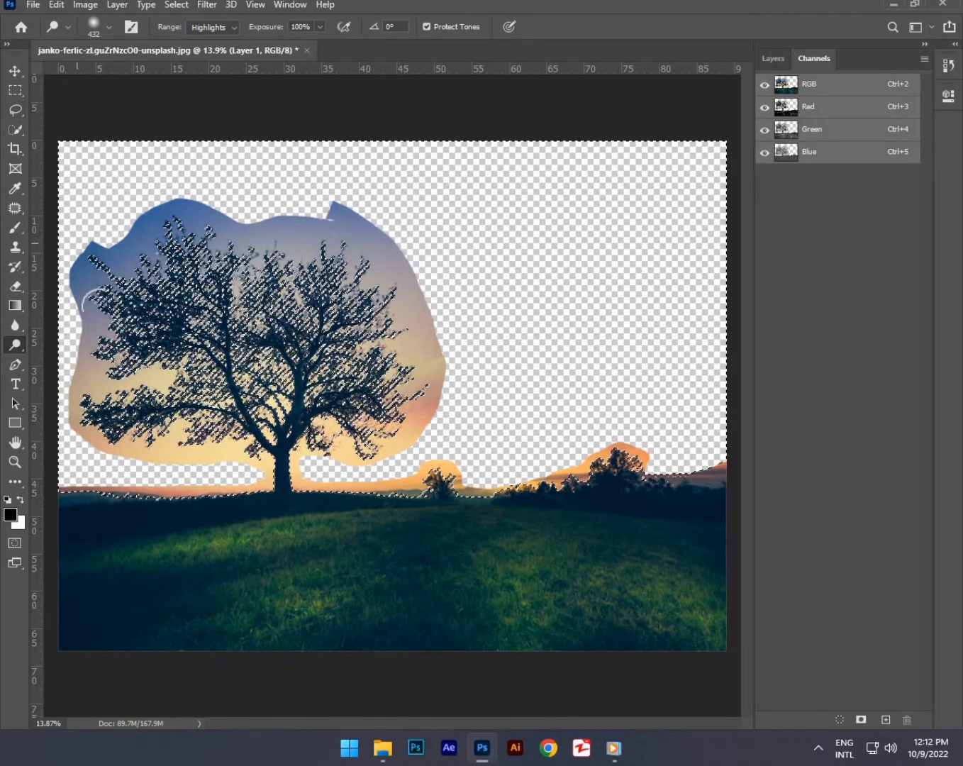
right_click(170, 309)
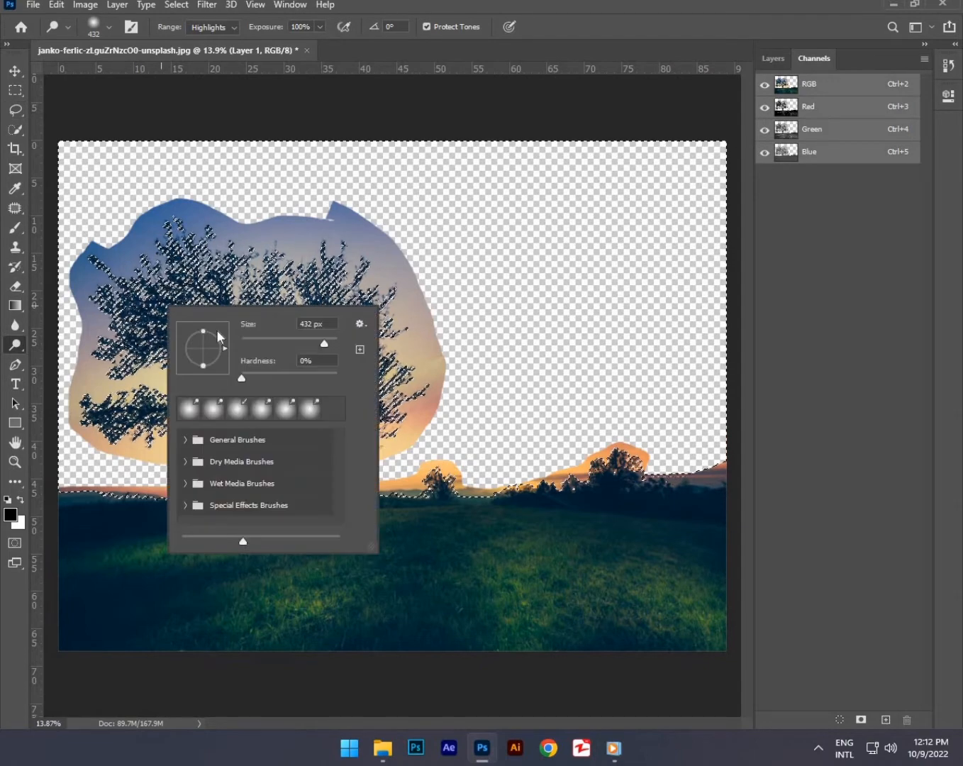
click(15, 130)
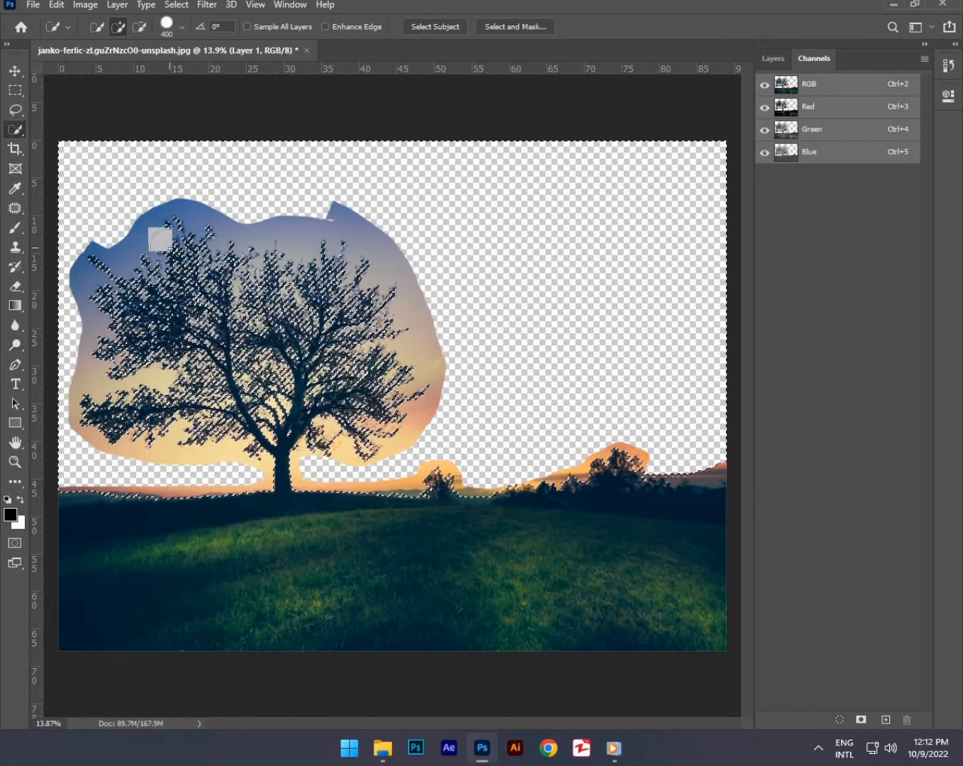
right_click(172, 250)
click(213, 260)
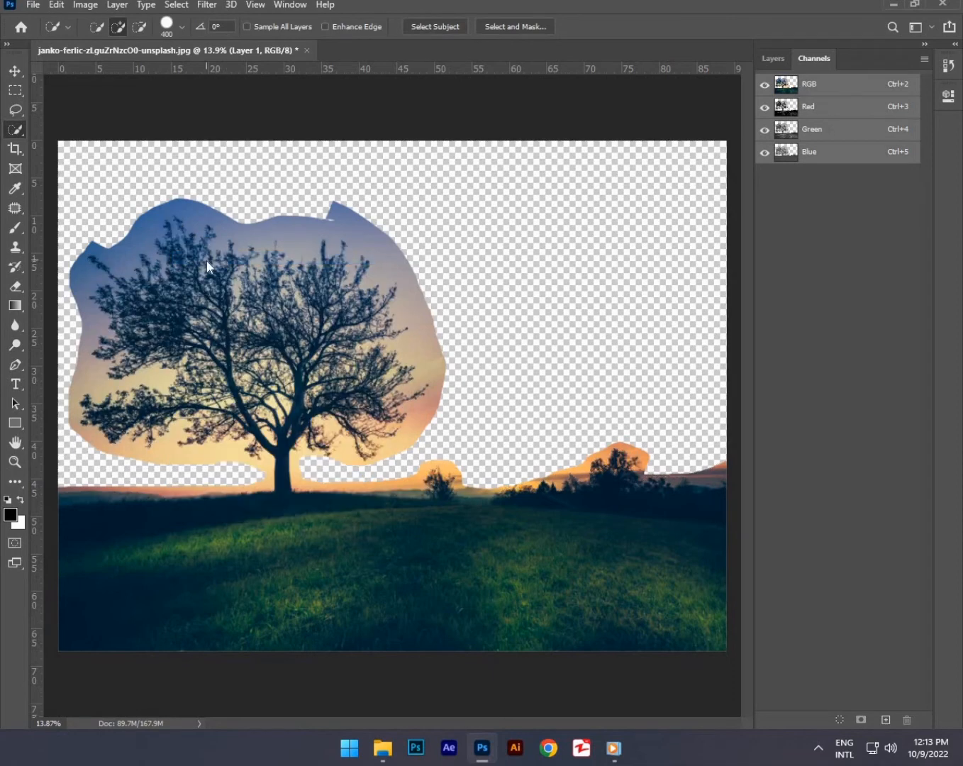
right_click(206, 260)
click(162, 301)
key(ctrl+z)
Invert the selection and copy the tree and ground from Layer 1 onto a new layer.
right_click(184, 268)
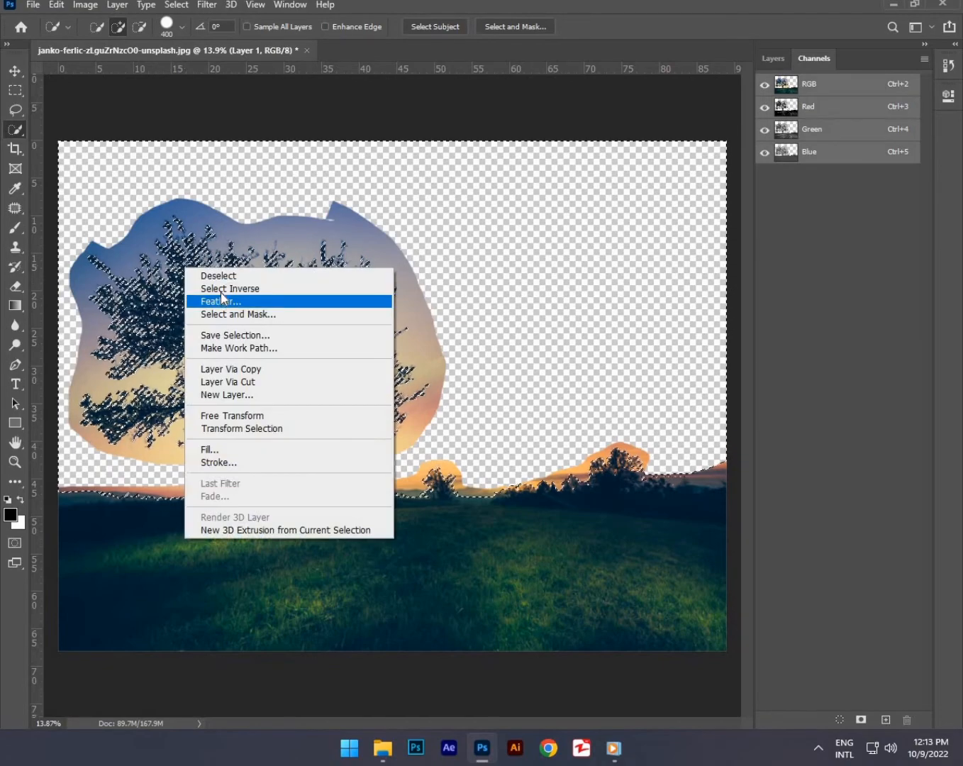
click(219, 289)
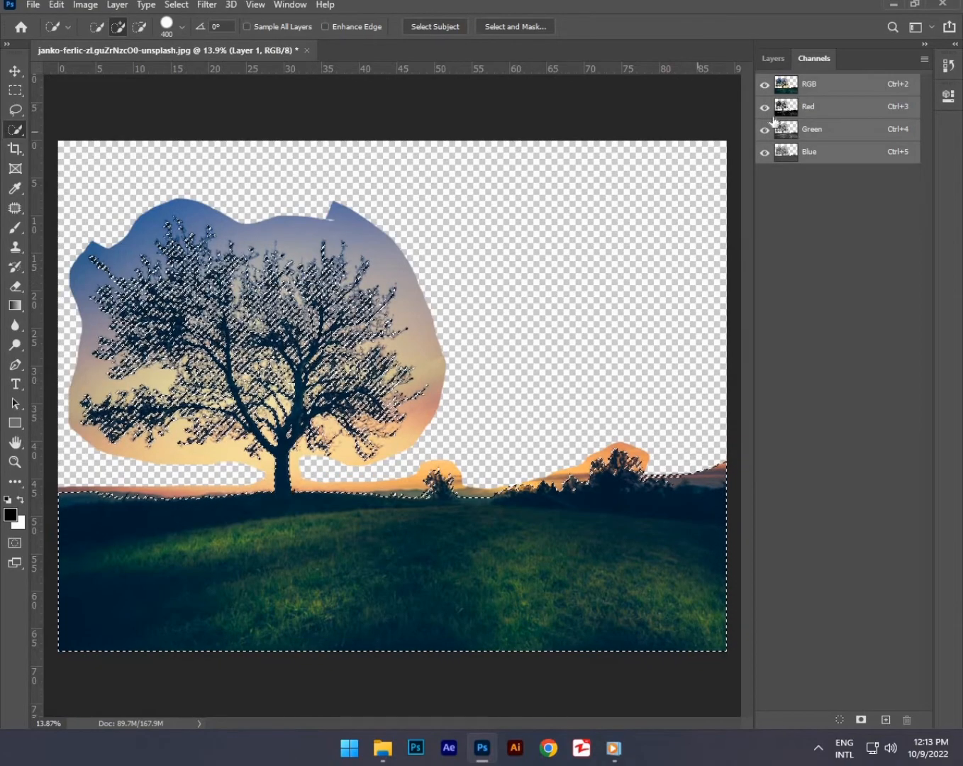
click(768, 60)
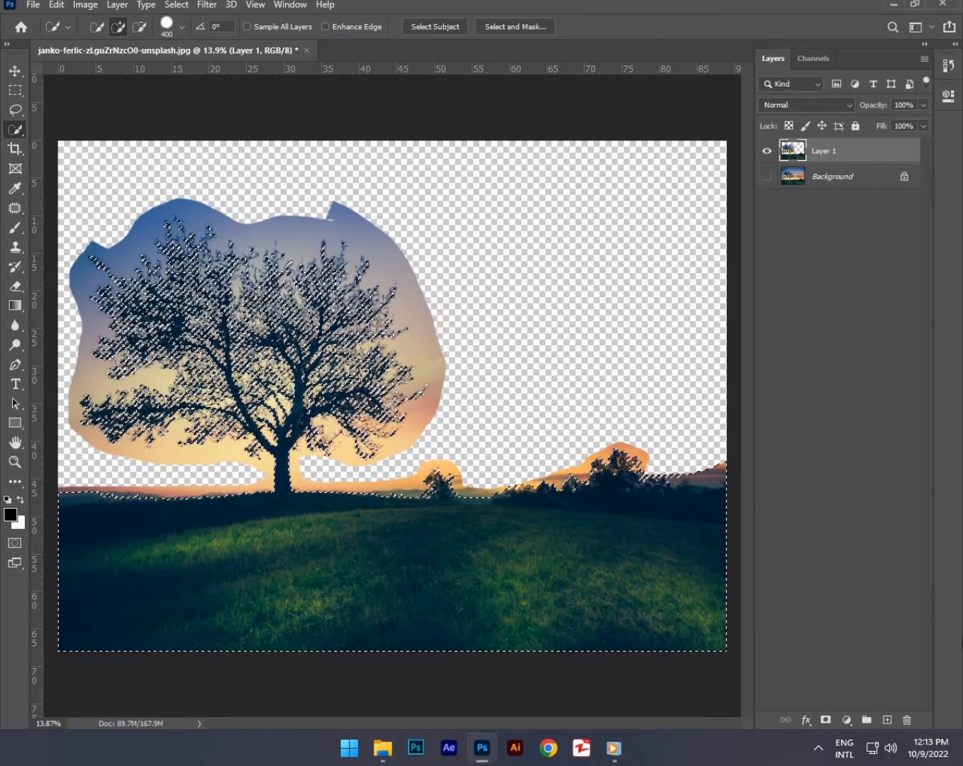
key(ctrl+j)
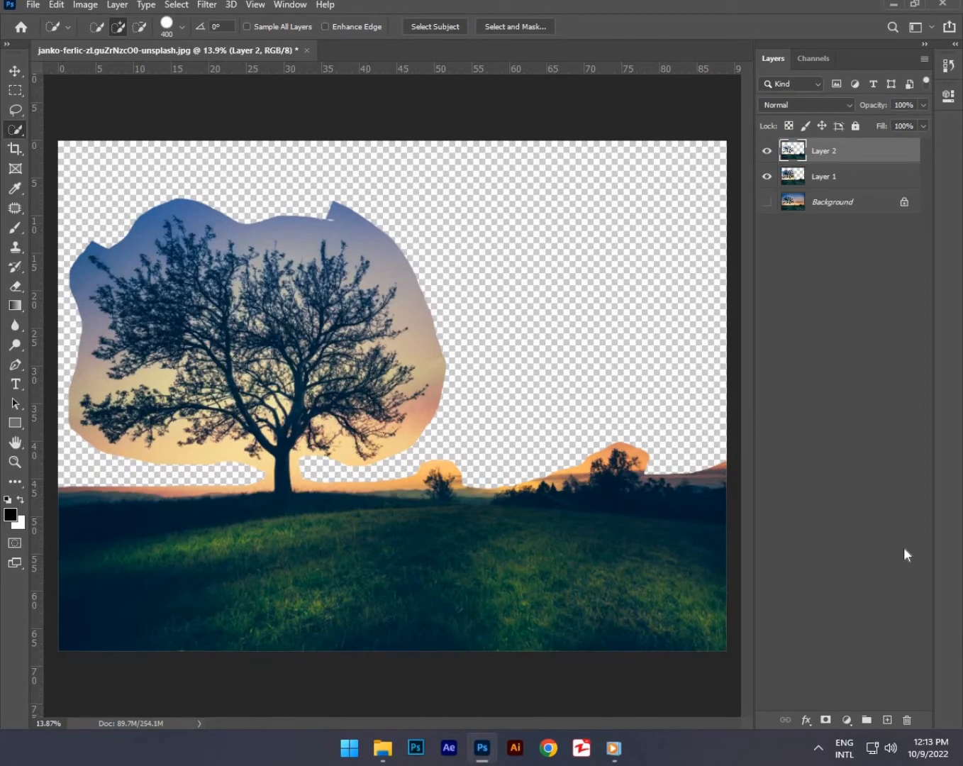
Delete Layer 1 and turn on the Background layer's visibility, comparing the cutout with the original photo.
drag(820, 183, 907, 720)
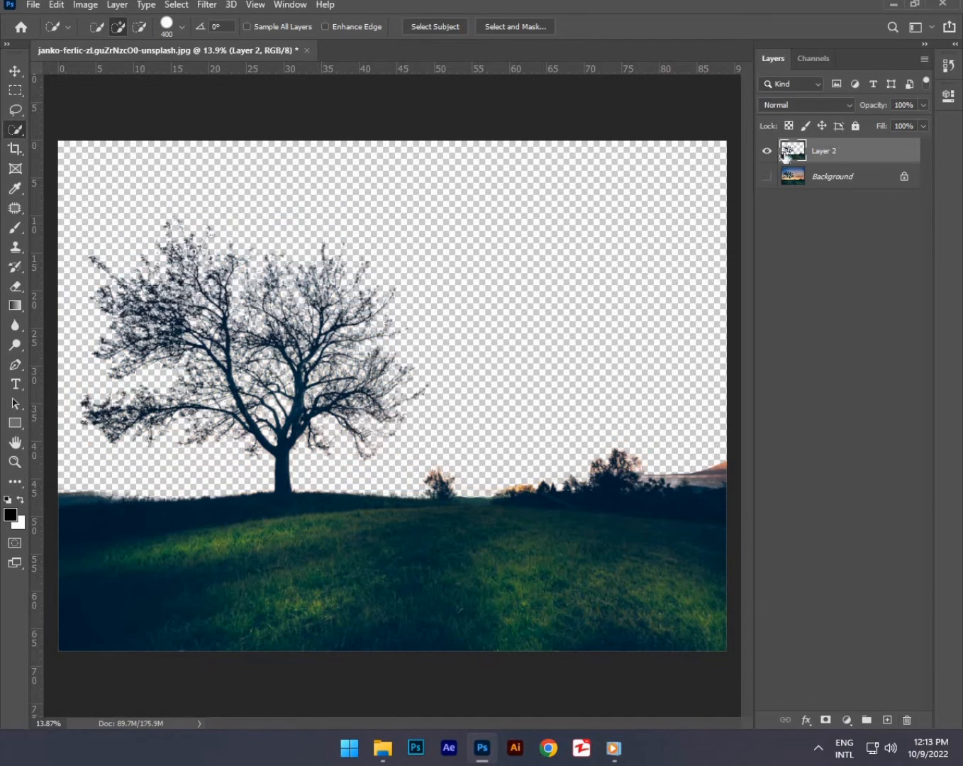
click(766, 177)
click(767, 179)
click(766, 178)
click(766, 178)
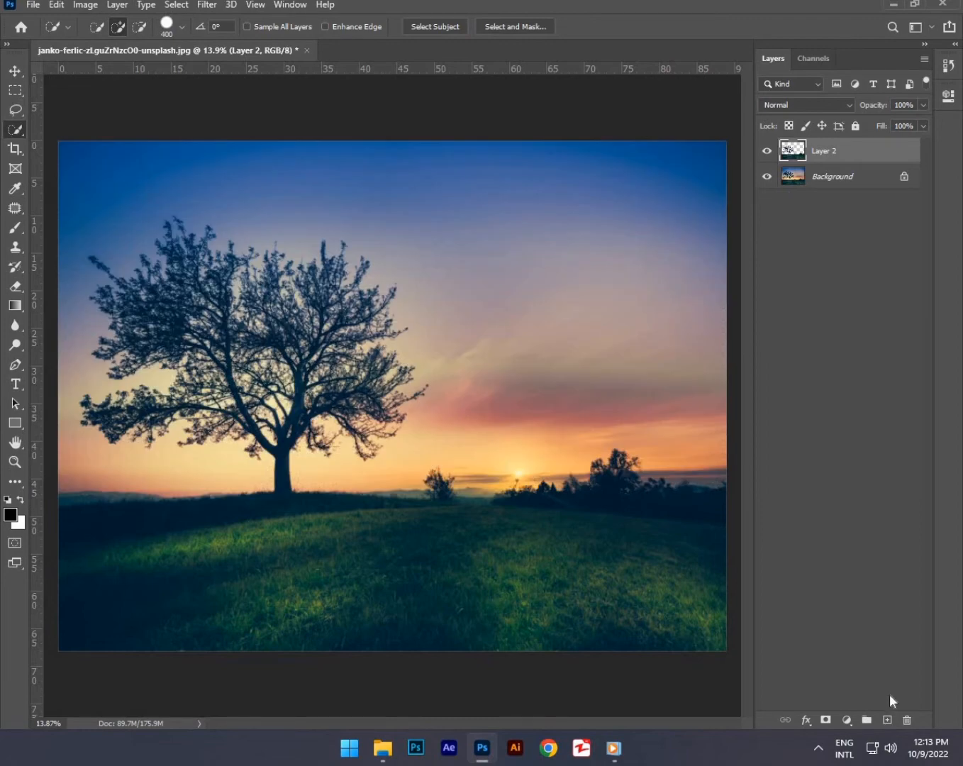
Add a new layer filled with white and place it between Layer 2 and the Background.
click(885, 719)
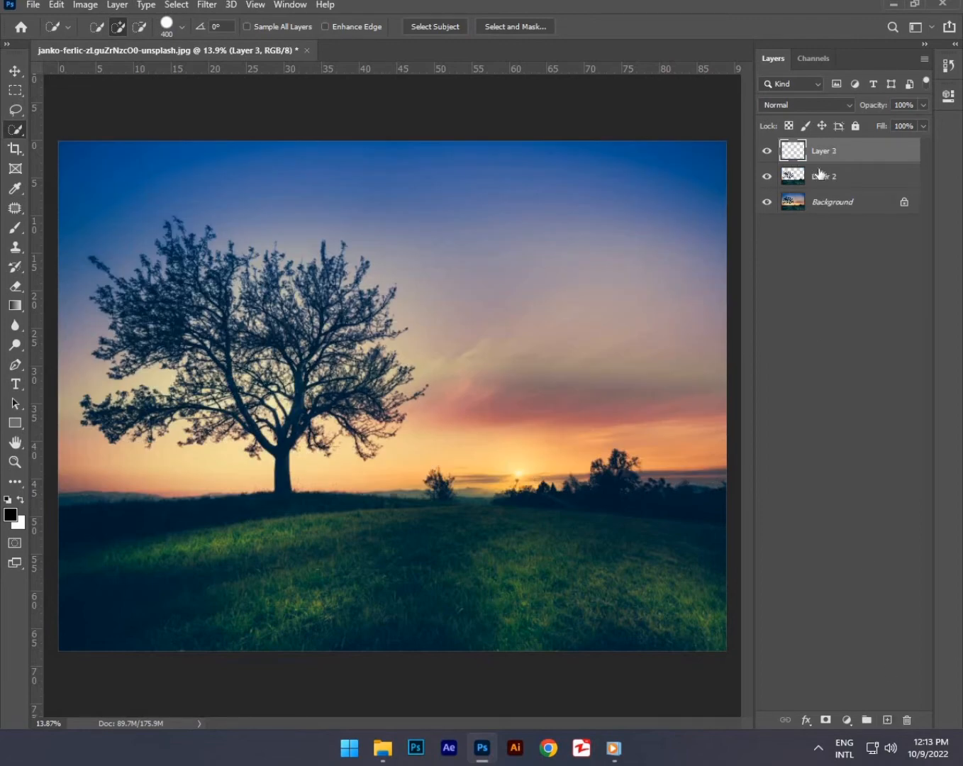
key(ctrl+BackSpace)
mouse_move(855, 151)
mouse_down()
mouse_move(850, 206)
mouse_move(853, 178)
mouse_up()
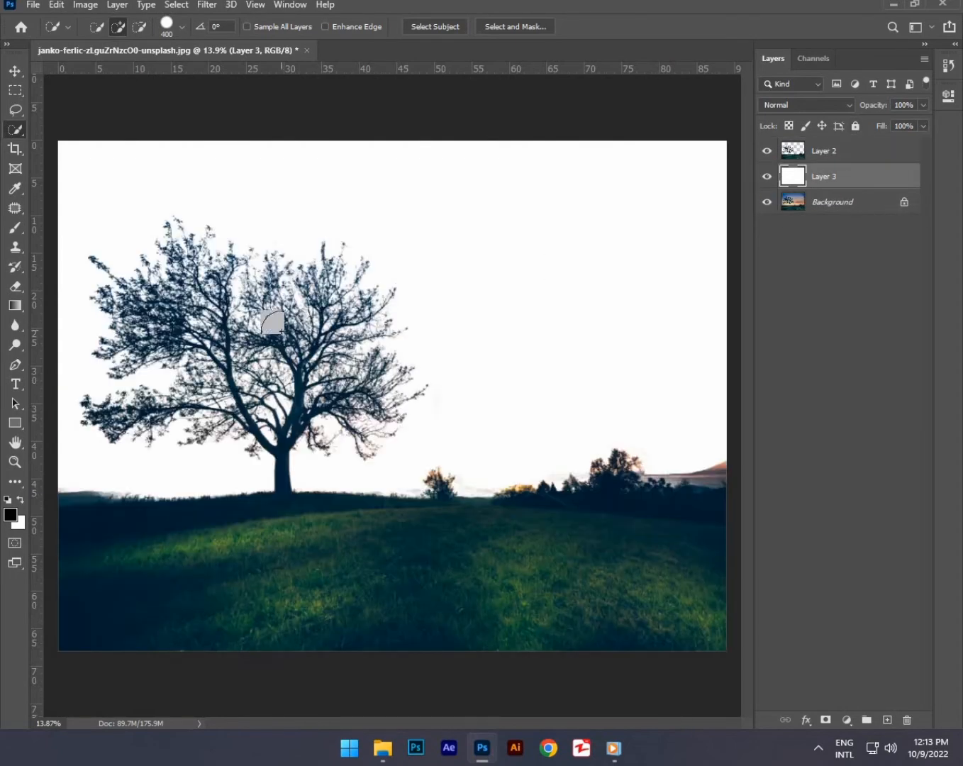
Examine the cutout's edges around the tree's branches, trunk and the grassy horizon against the white fill.
scroll(281, 331, up, 3)
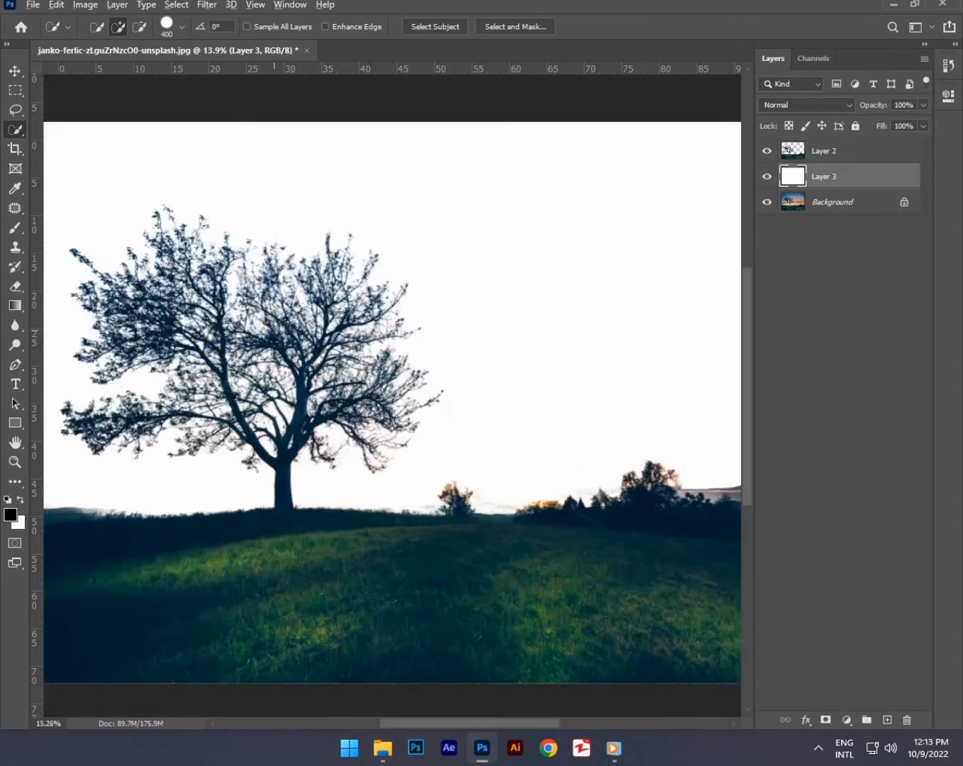
scroll(398, 299, up, 4)
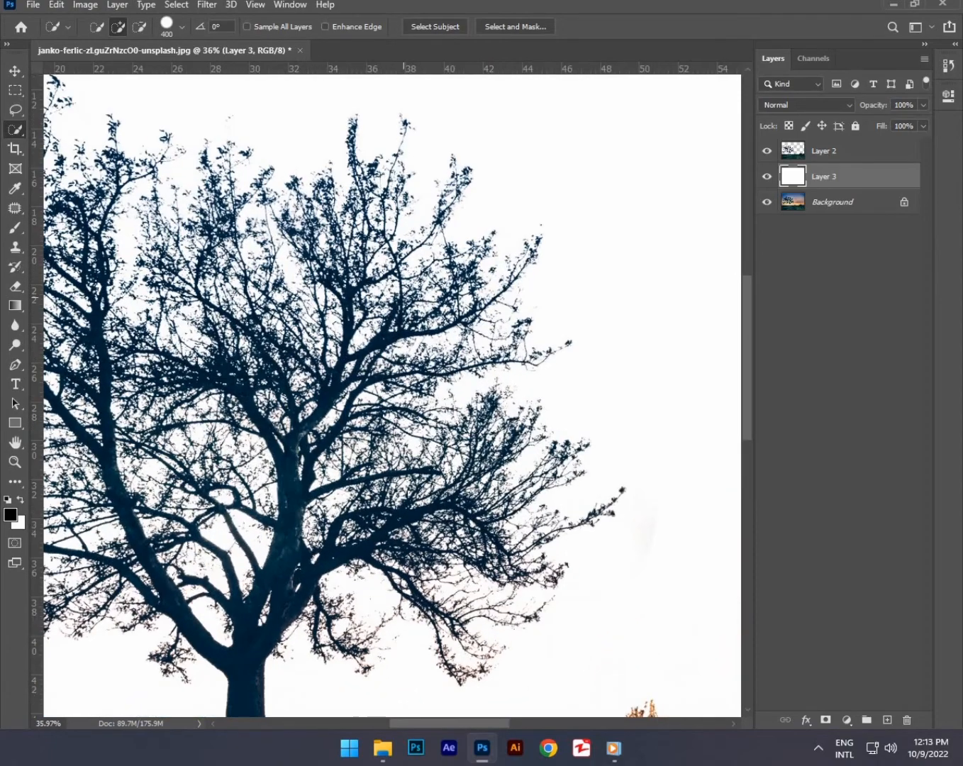
scroll(426, 437, down, 5)
scroll(216, 435, up, 2)
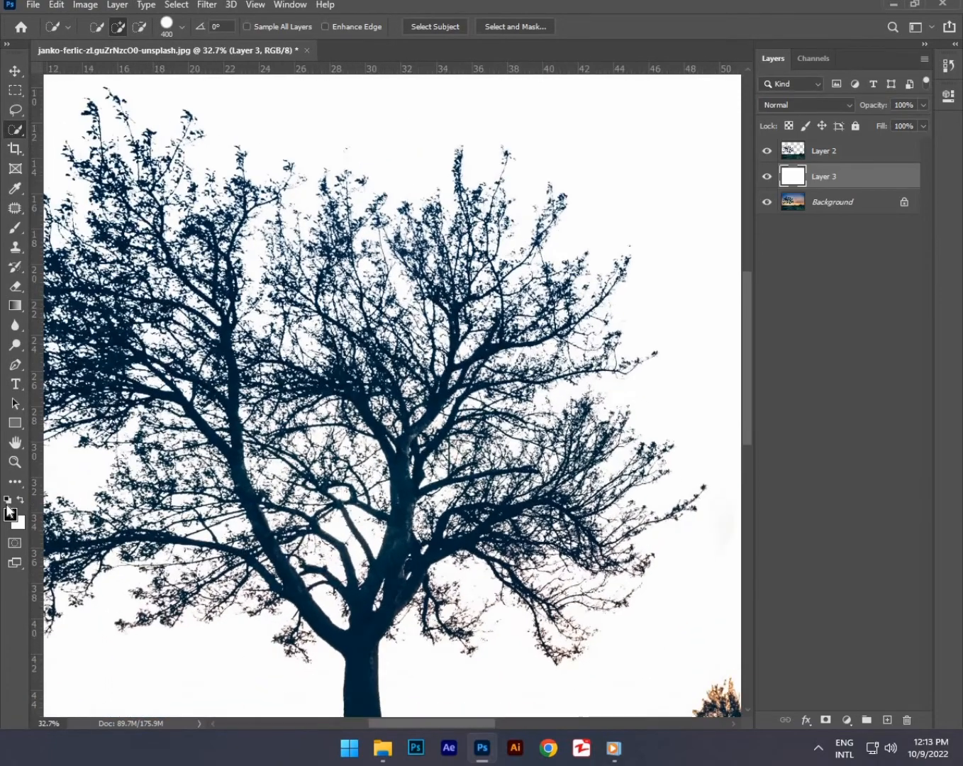
drag(64, 410, 317, 409)
scroll(346, 356, up, 4)
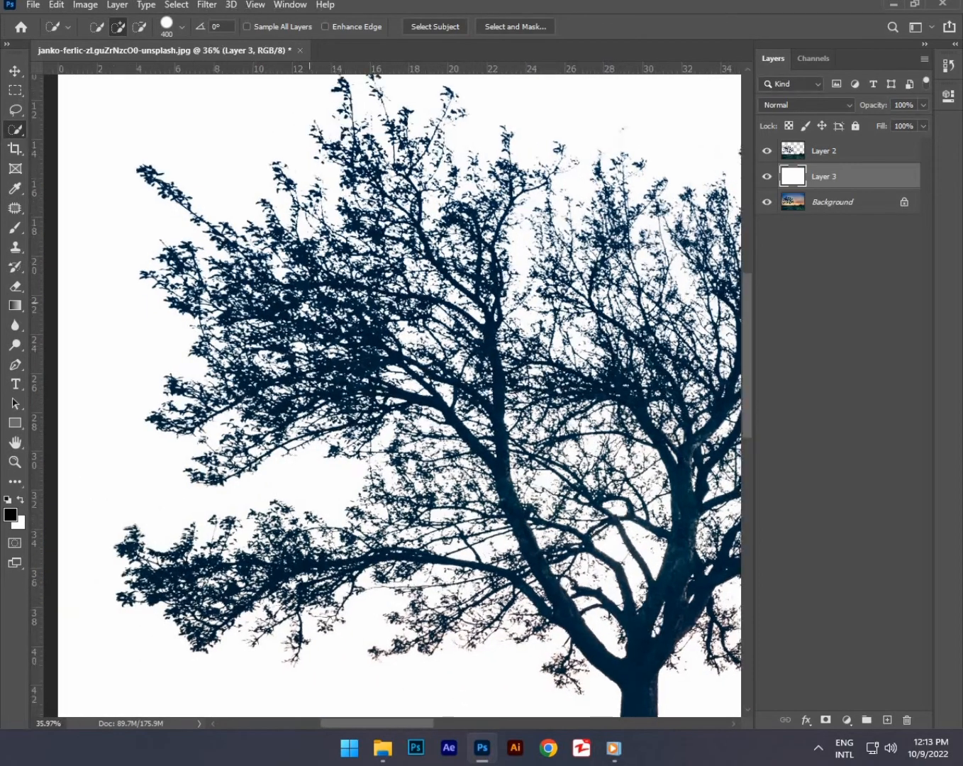
scroll(354, 383, down, 5)
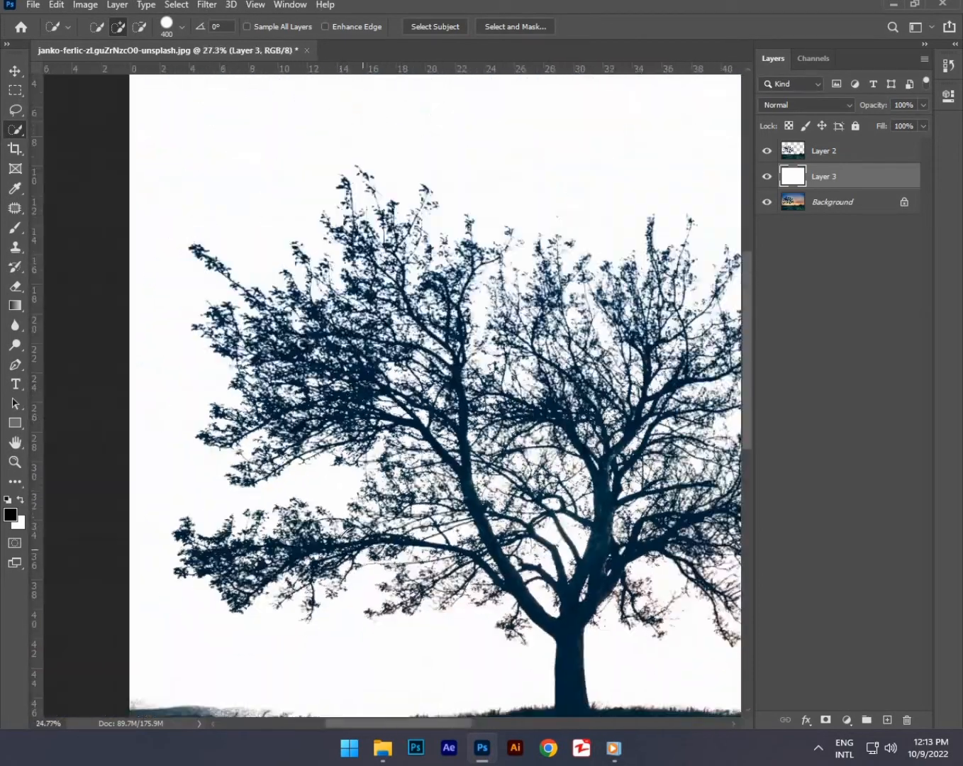
scroll(271, 685, up, 4)
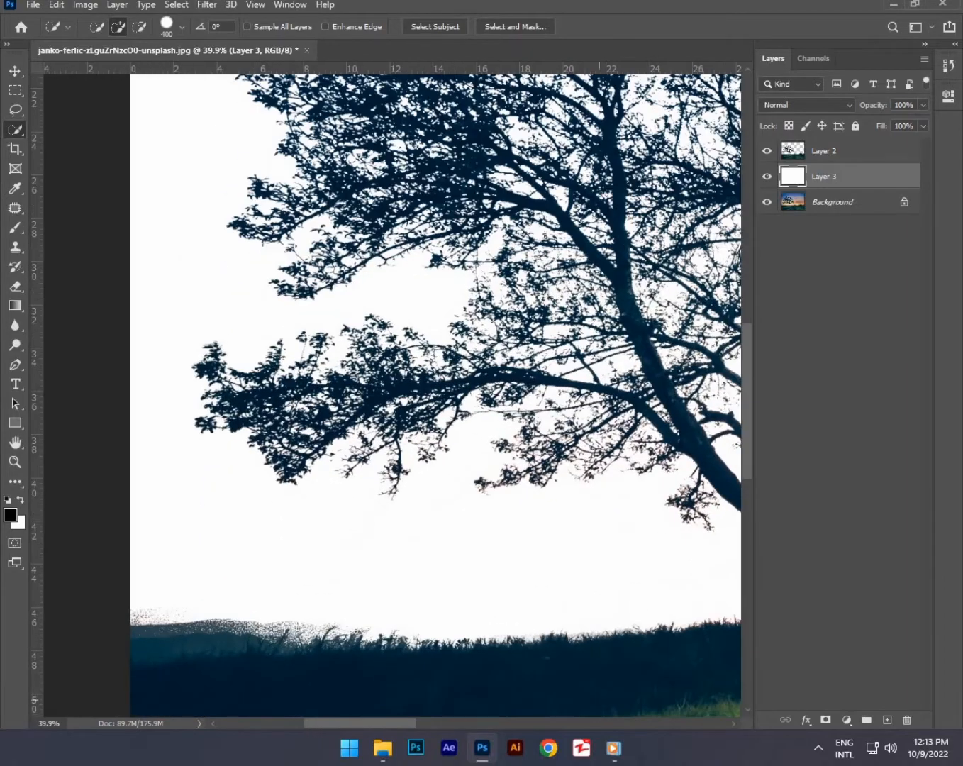
scroll(666, 687, down, 3)
drag(692, 674, 298, 660)
scroll(301, 660, up, 3)
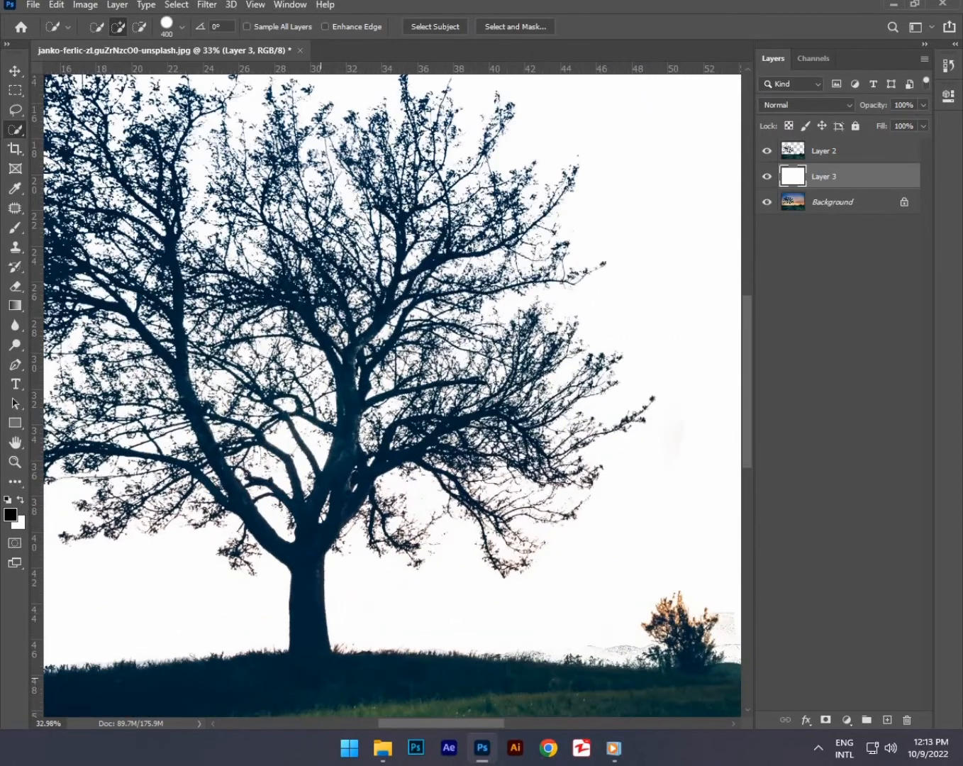
scroll(312, 674, down, 5)
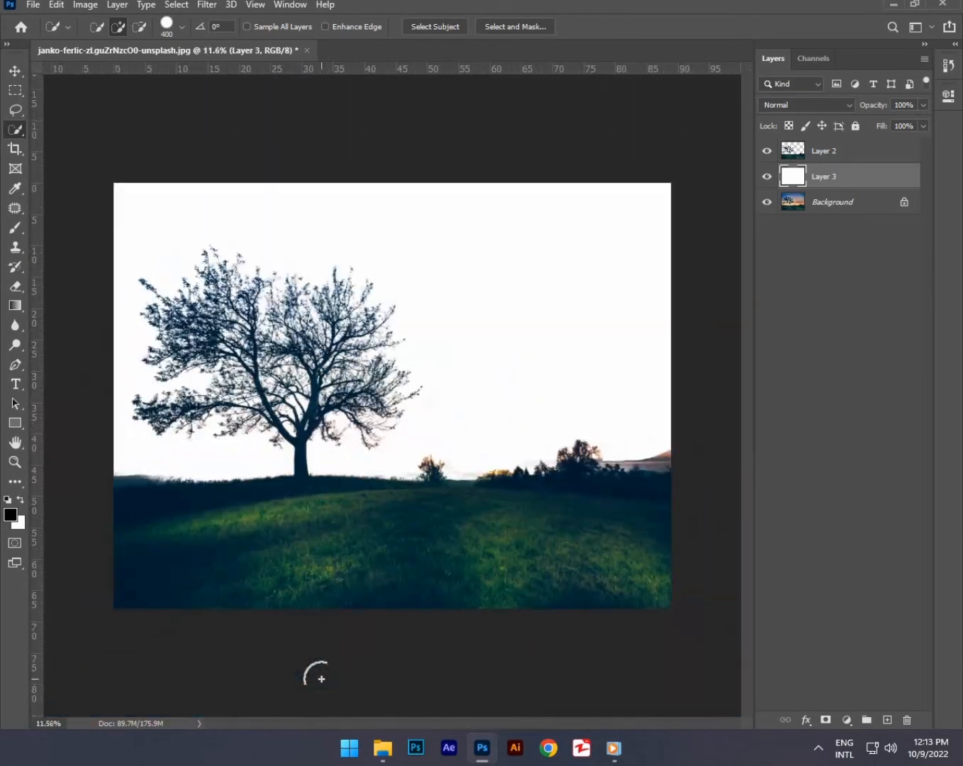